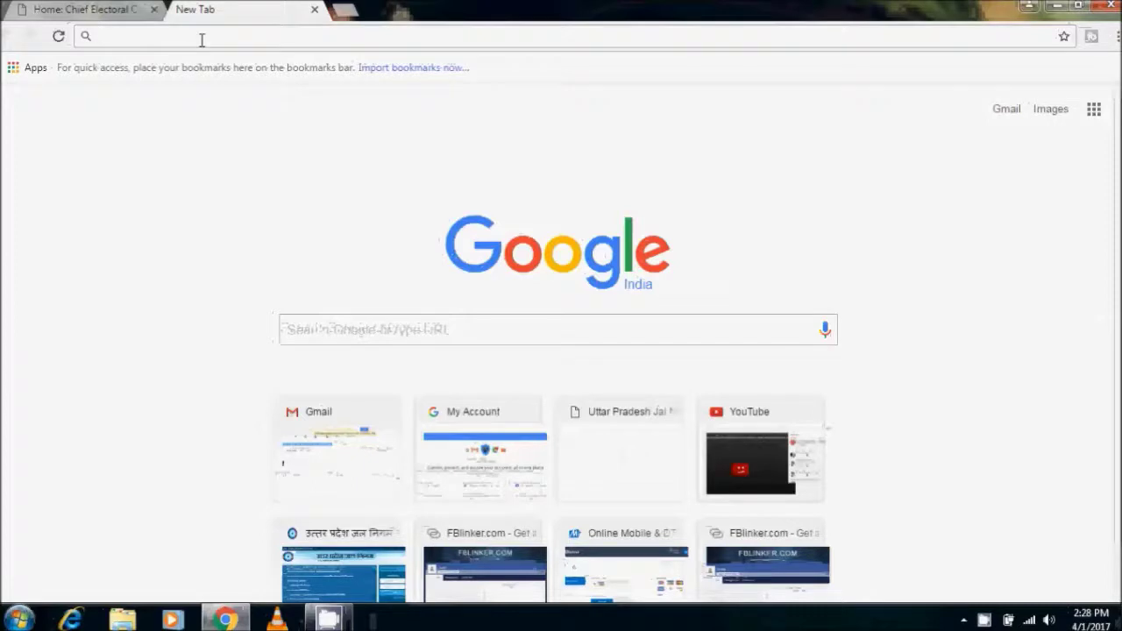
Go to ceodelhi.nic.in by typing 'ceo' and accepting the address-bar autocomplete
text(ceo)
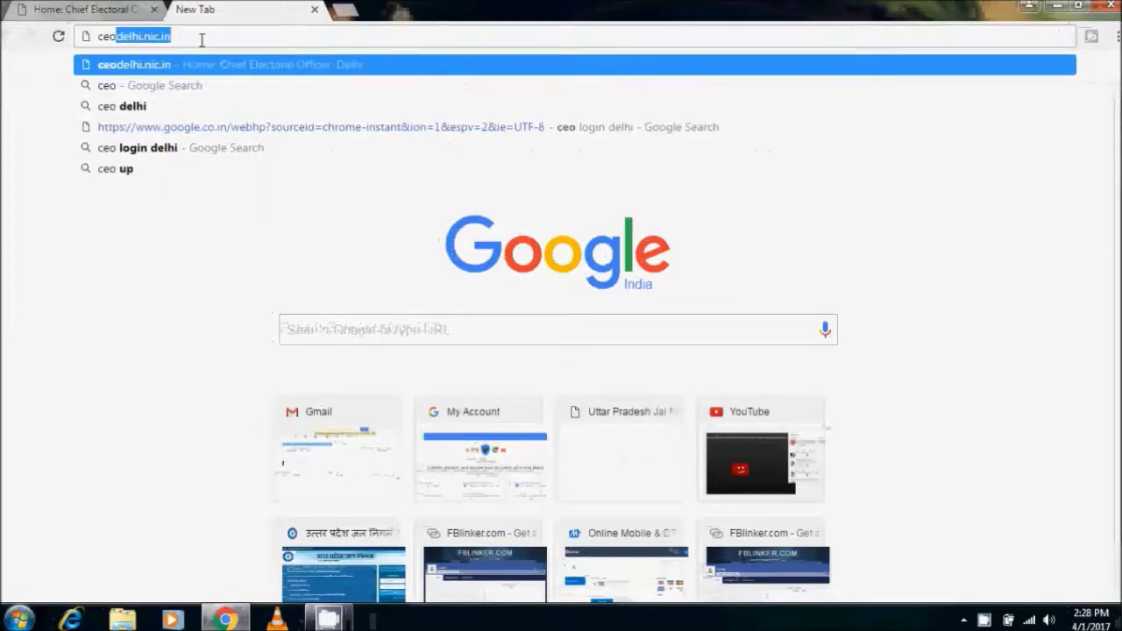
key(Return)
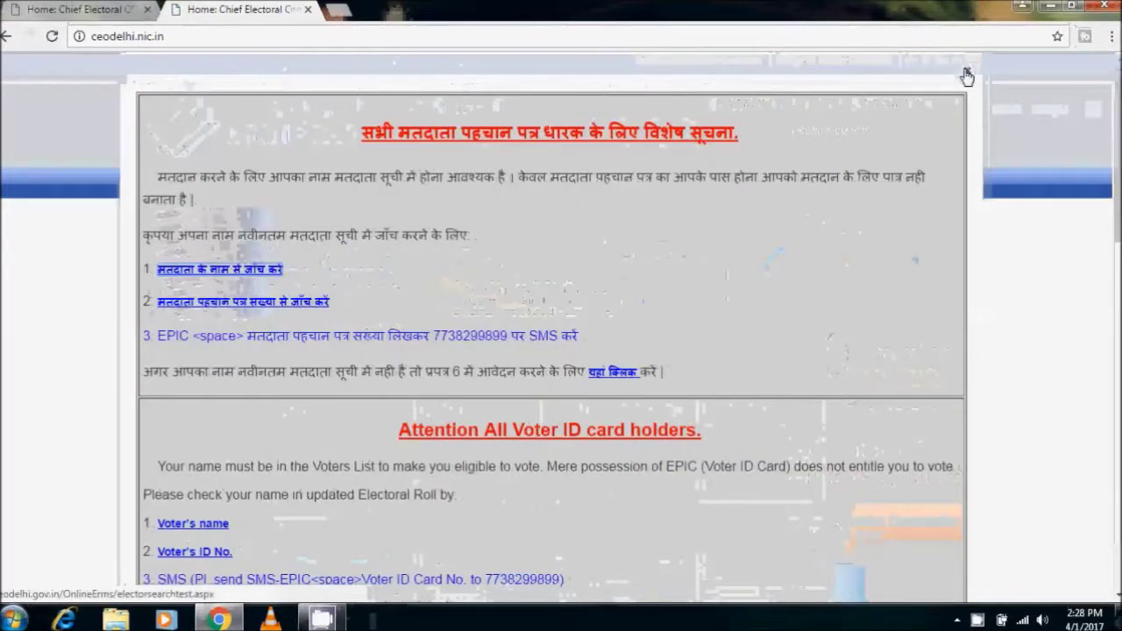
Close the voter notice popup and choose Enroll Online on the CEO Delhi homepage
click(967, 77)
scroll(826, 266, down, 1)
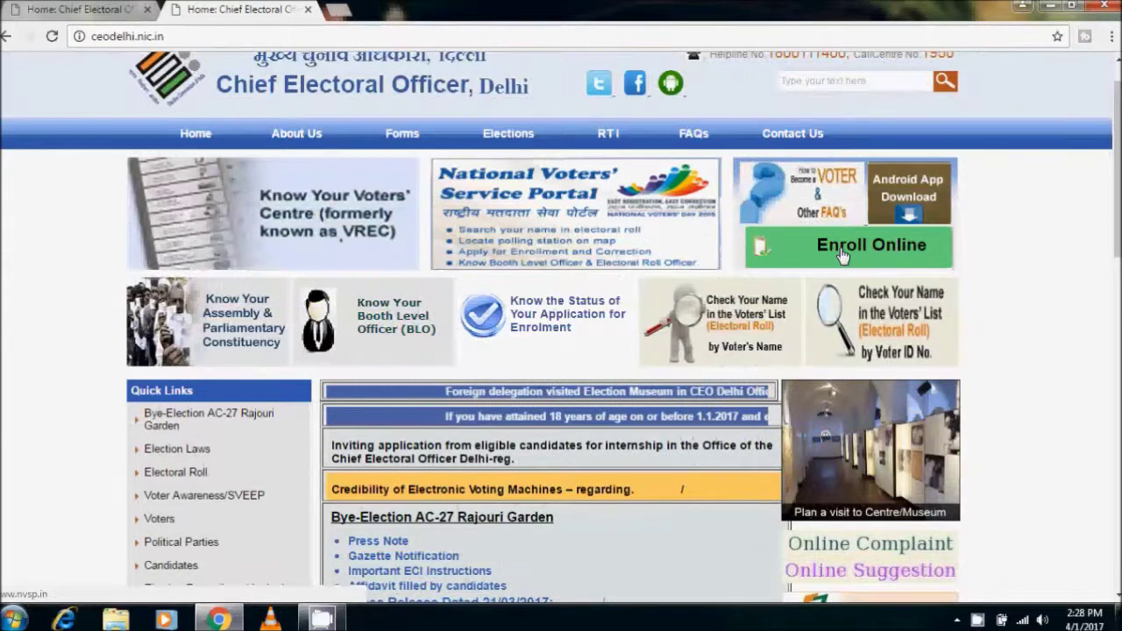
click(841, 250)
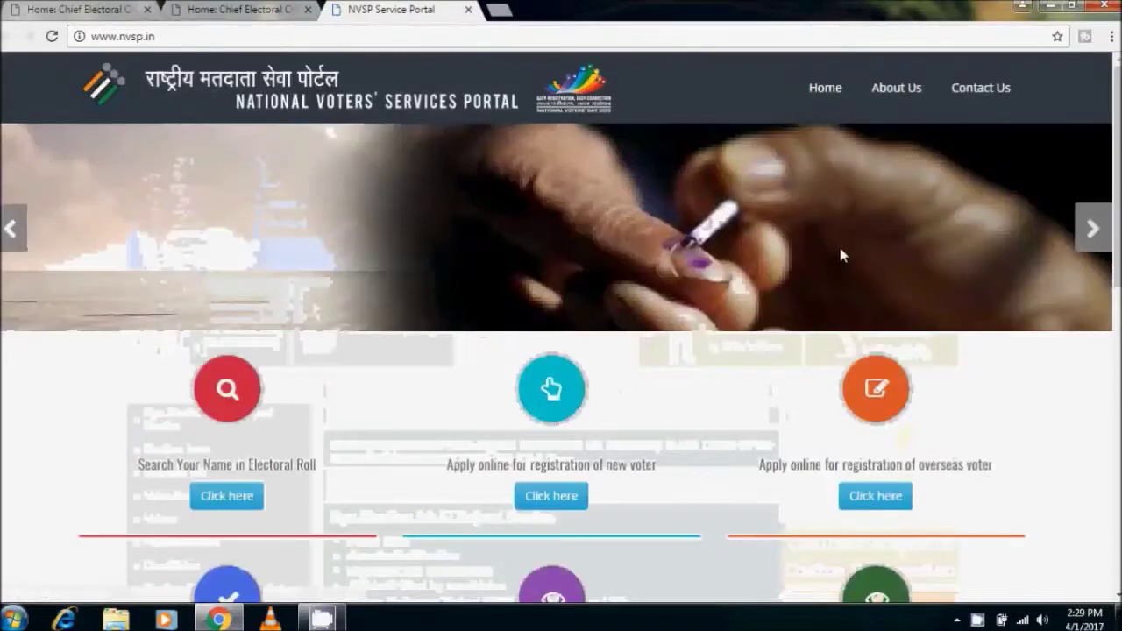
Browse the NVSP service cards and start 'Apply online for registration of new voter'
scroll(561, 351, down, 3)
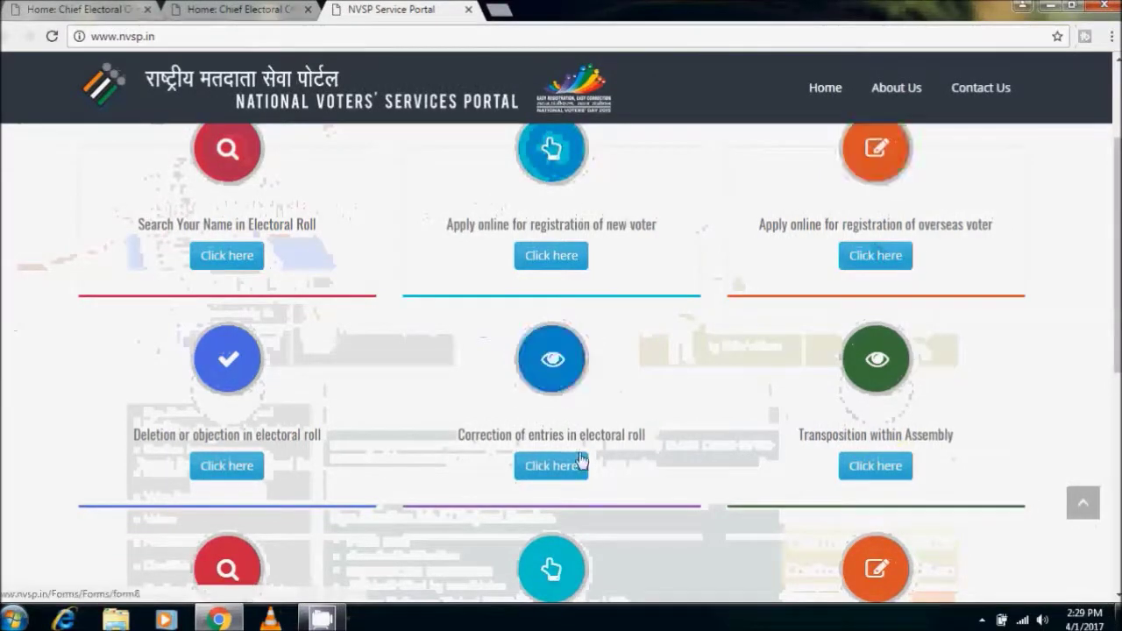
scroll(581, 460, down, 1)
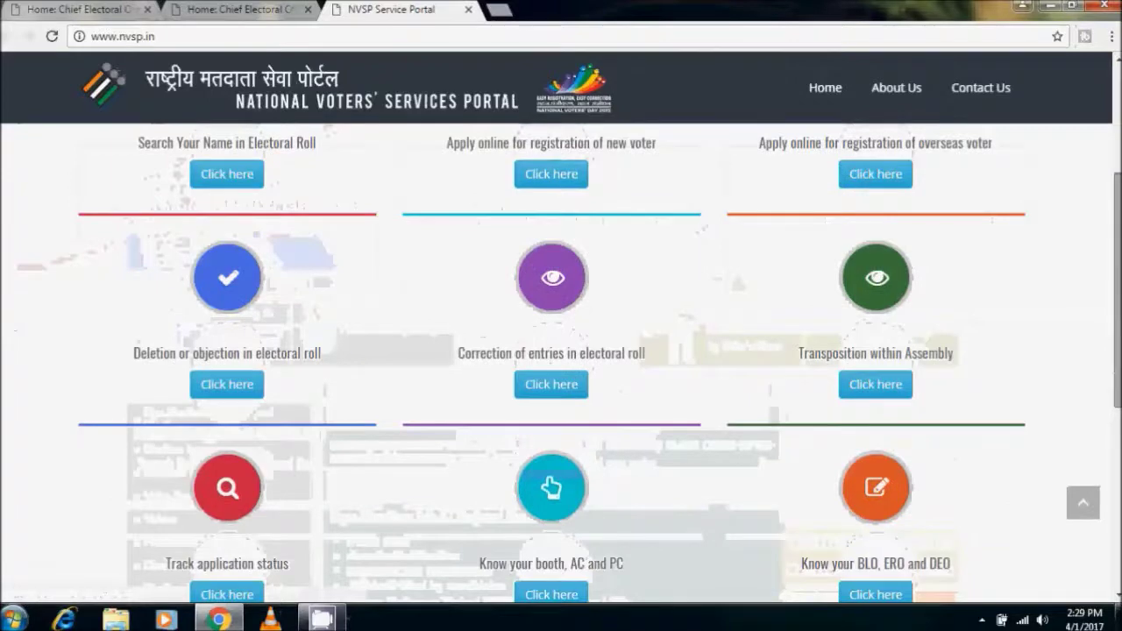
scroll(910, 313, down, 1)
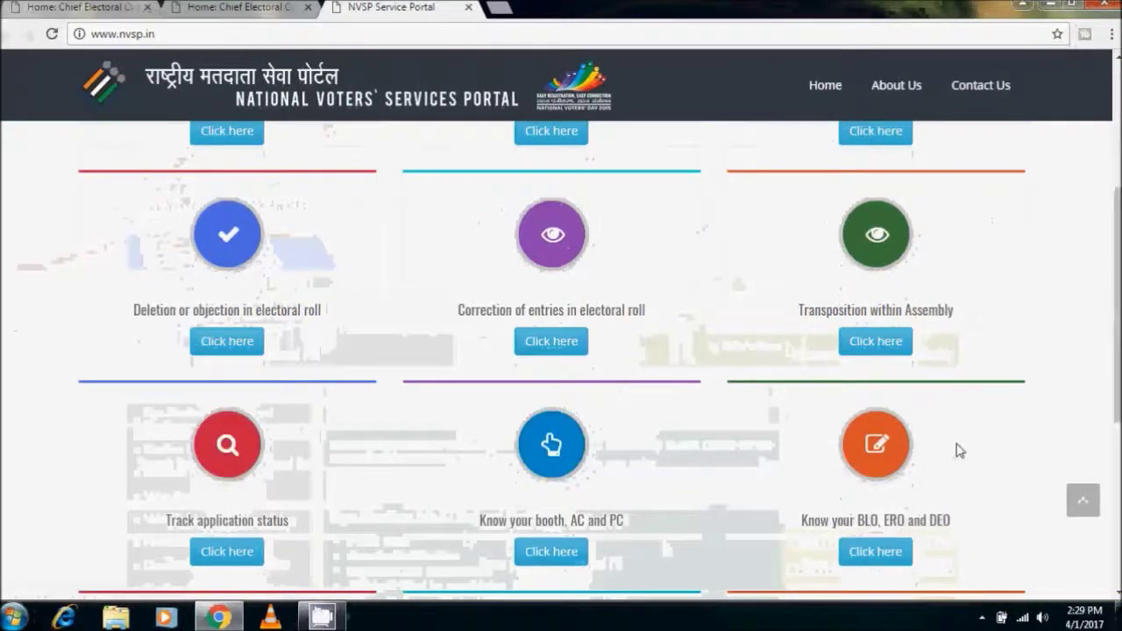
scroll(551, 444, up, 3)
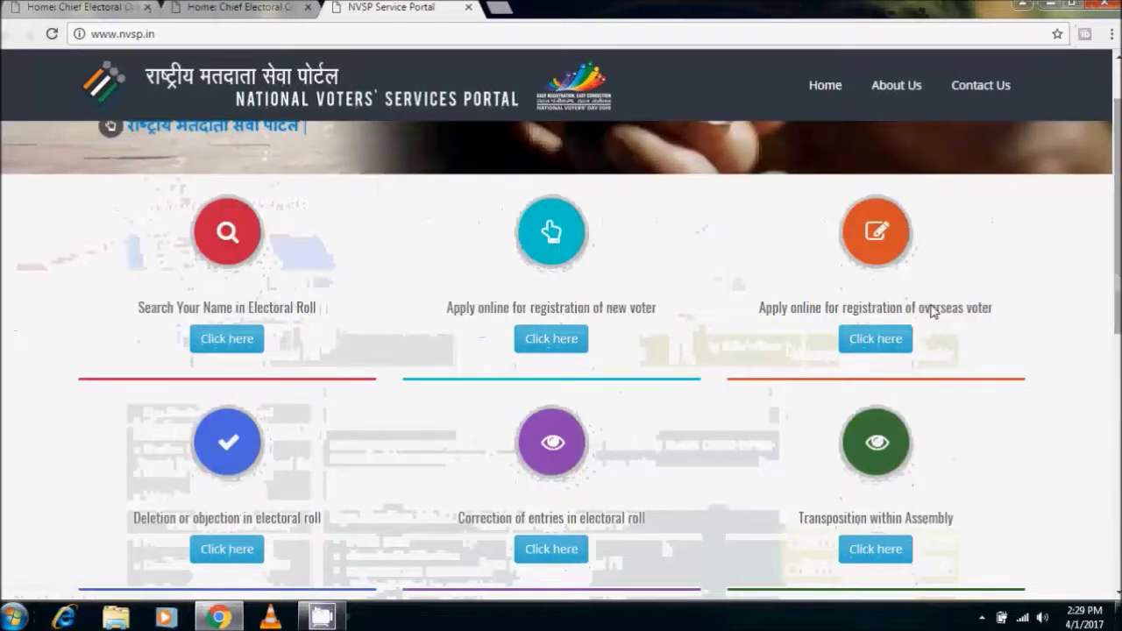
click(566, 351)
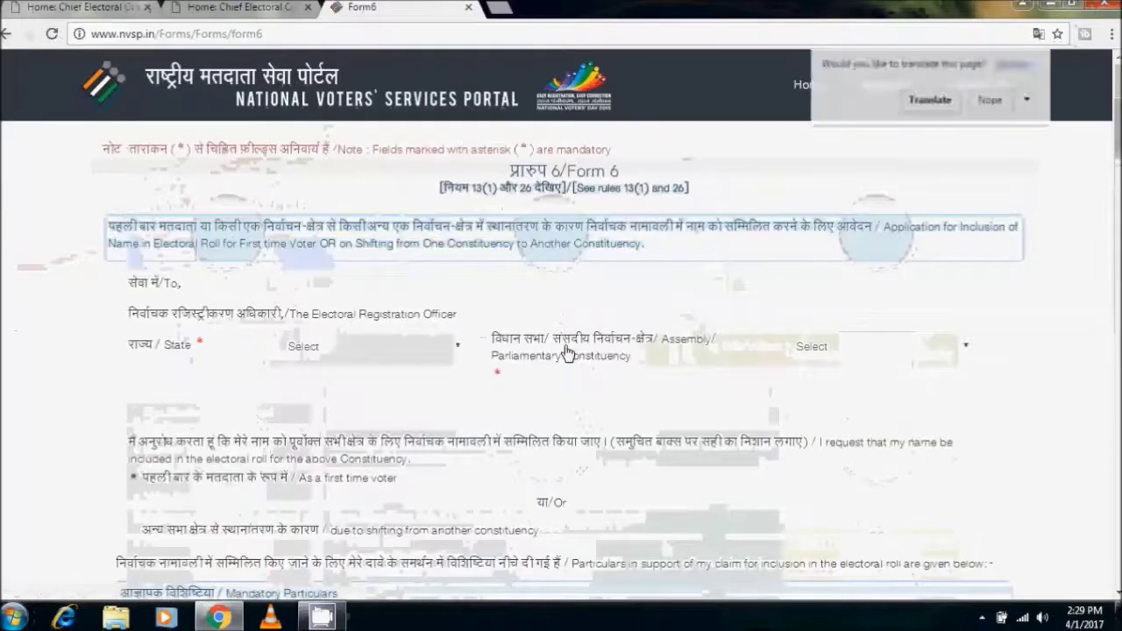
Choose State NCT OF Delhi and Assembly Constituency BURARI from the Form 6 dropdowns
click(430, 347)
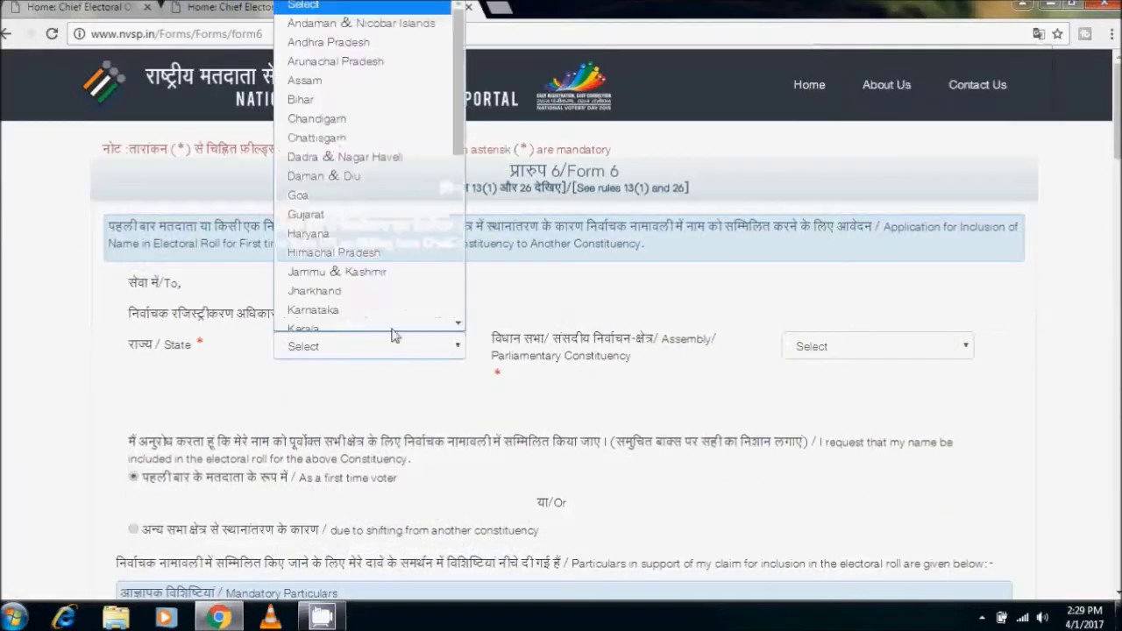
scroll(390, 316, down, 1)
key(n)
key(n)
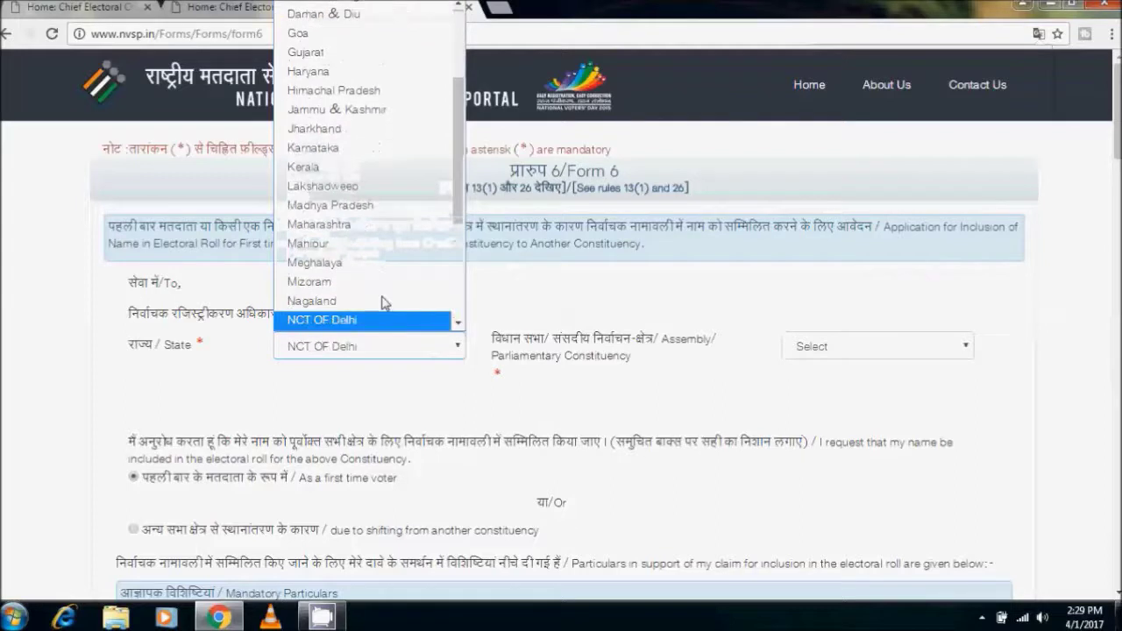
click(368, 326)
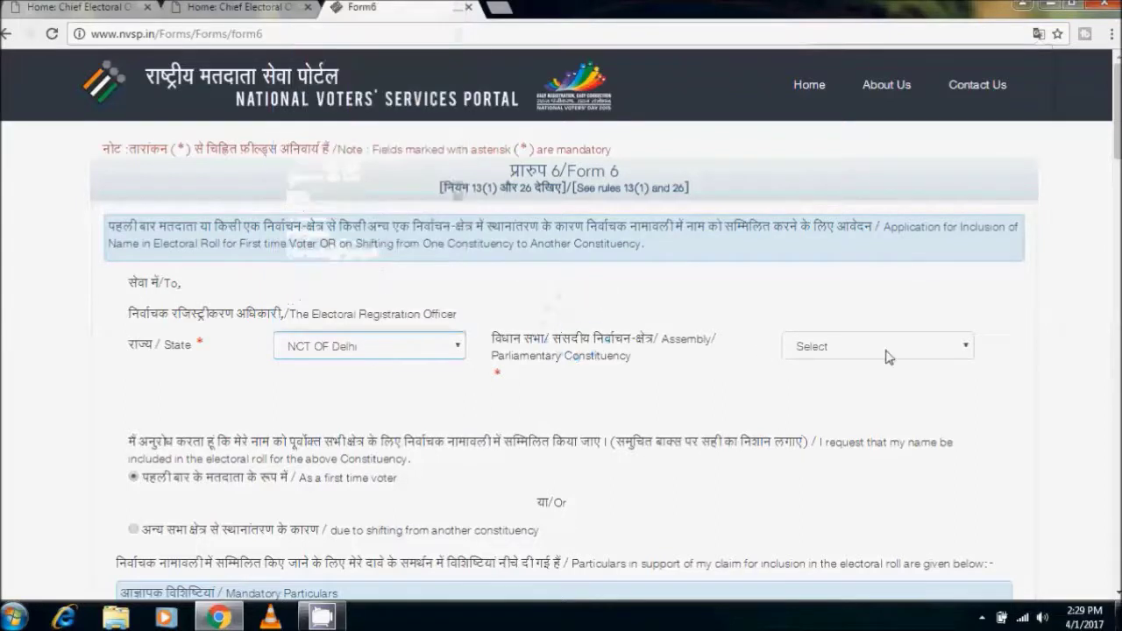
click(886, 350)
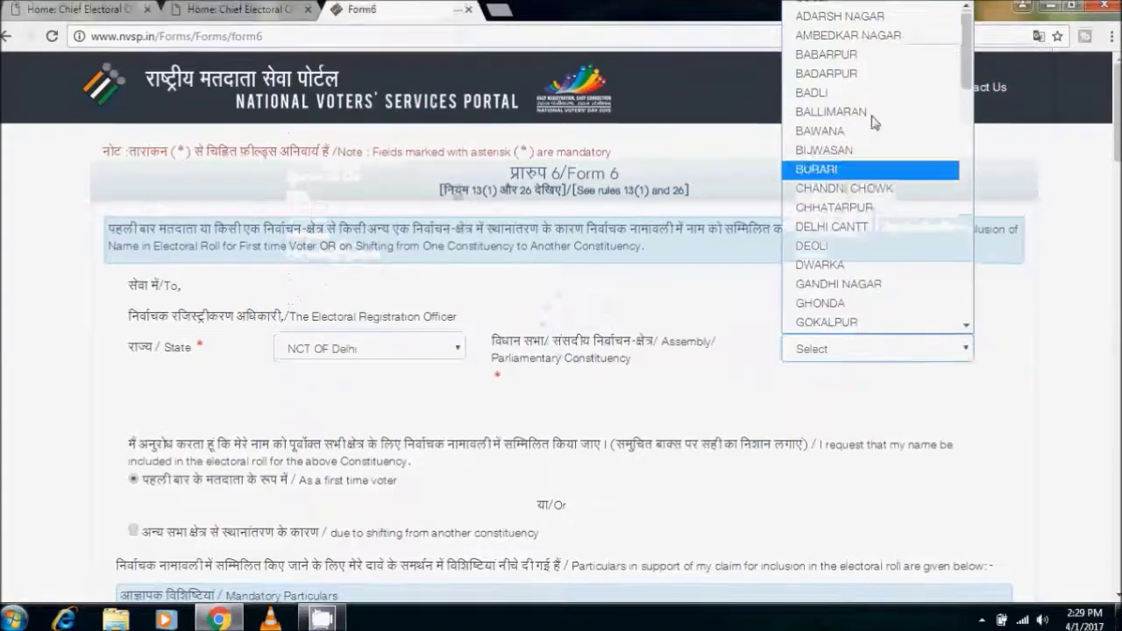
click(864, 170)
scroll(863, 170, down, 3)
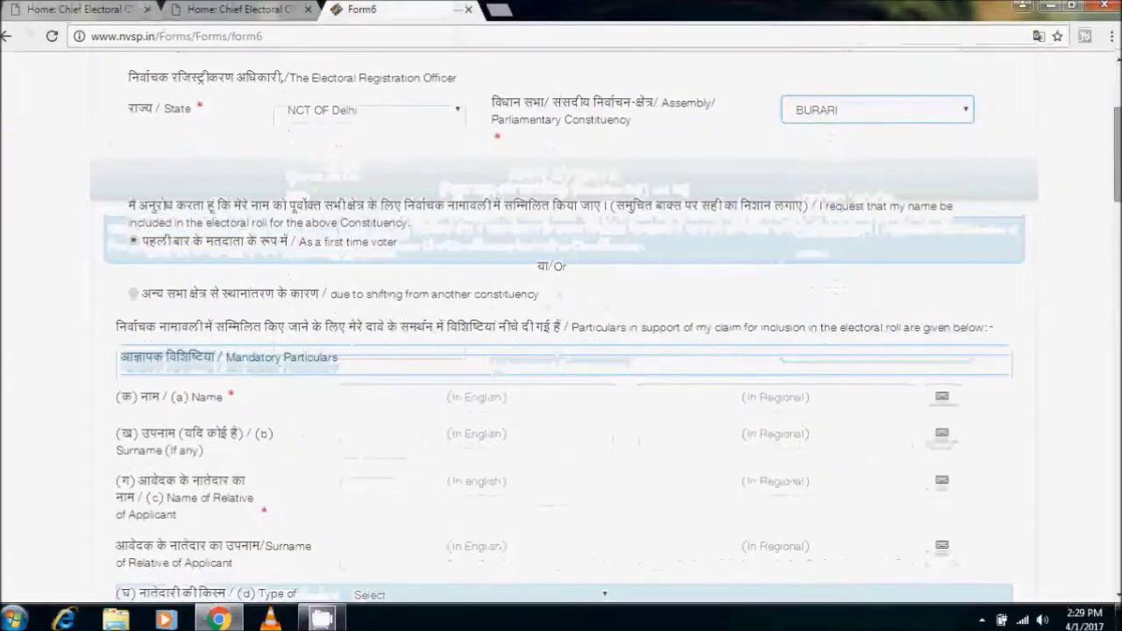
scroll(438, 278, down, 1)
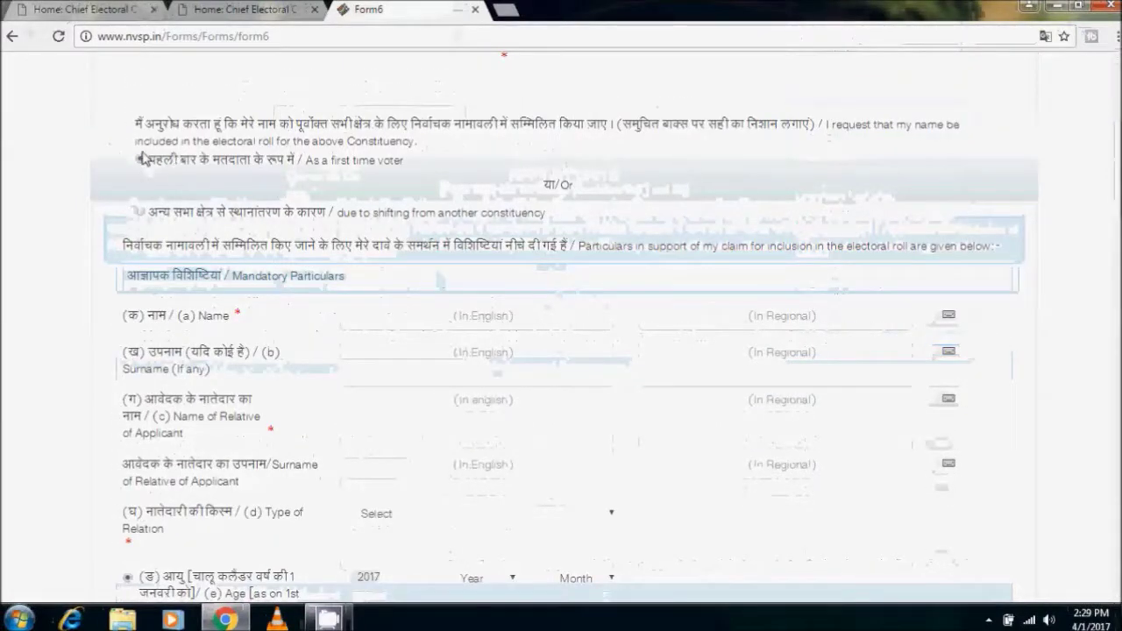
click(432, 312)
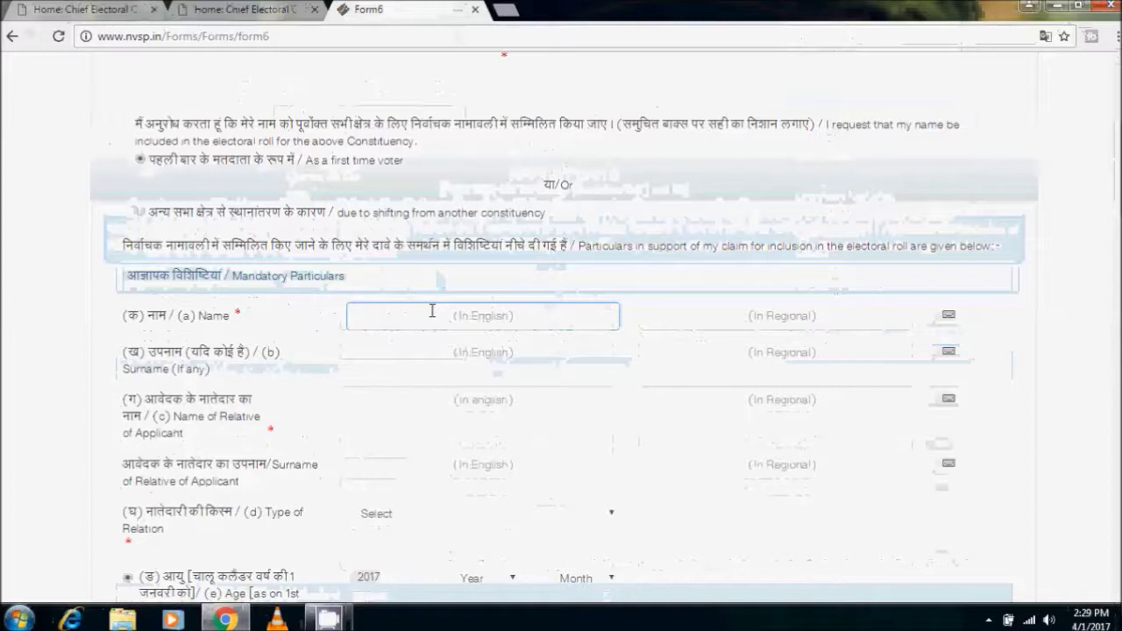
click(457, 359)
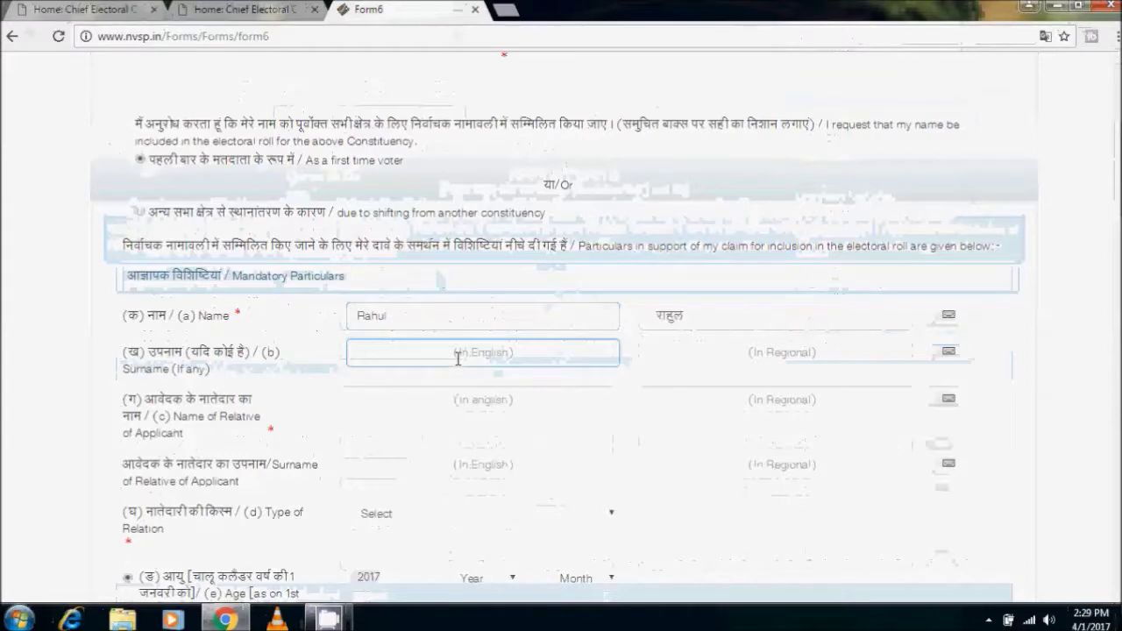
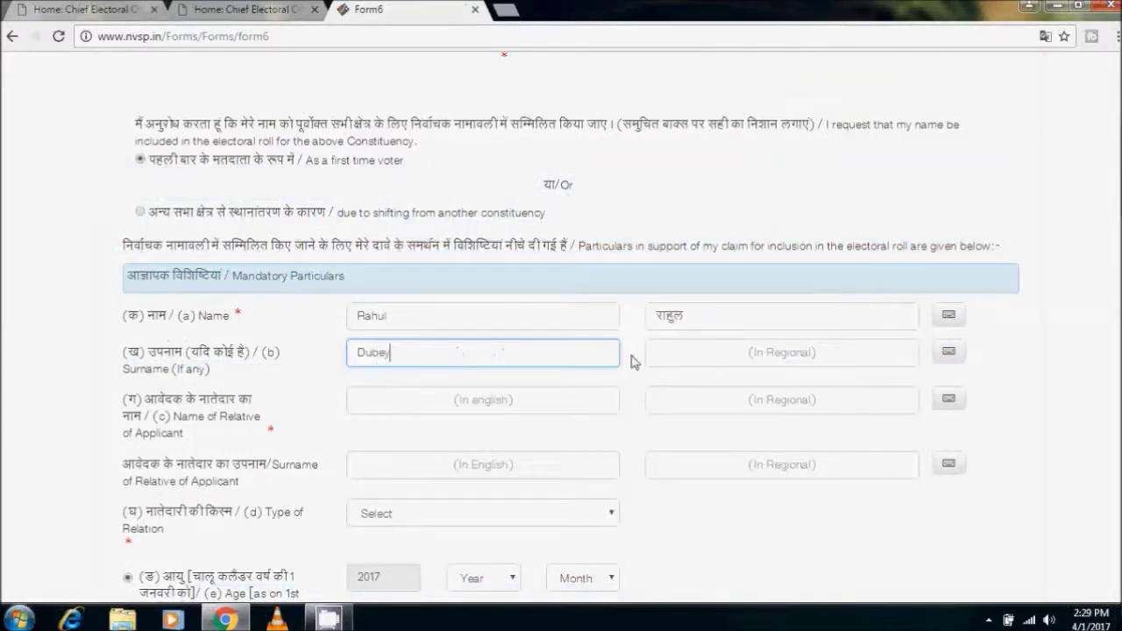
click(631, 388)
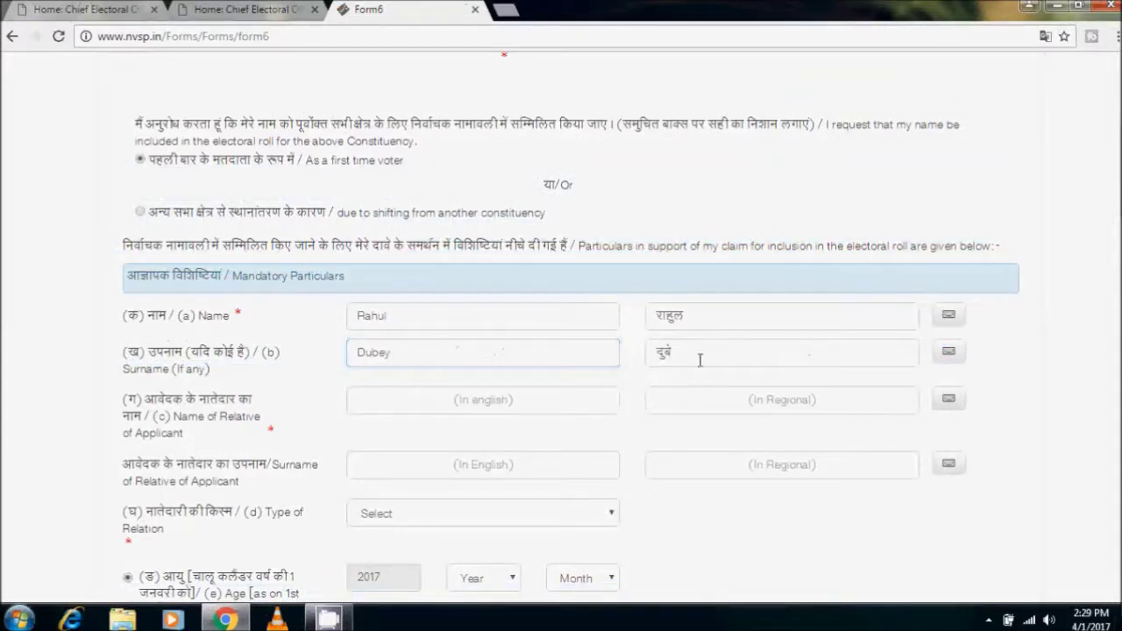
click(434, 407)
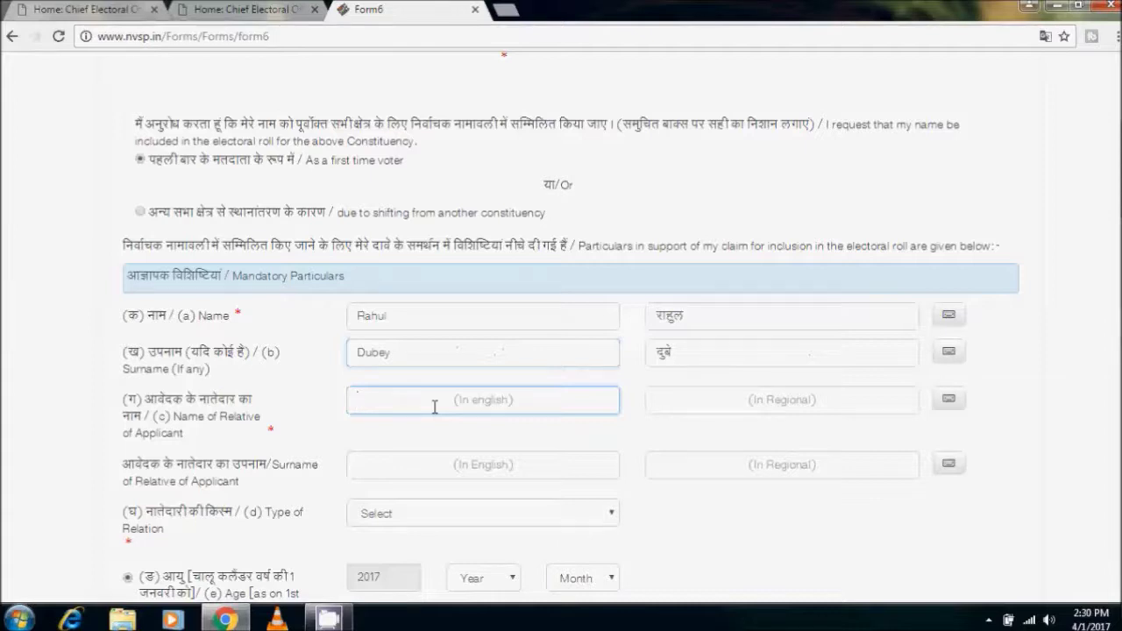
text(Shankar)
click(465, 447)
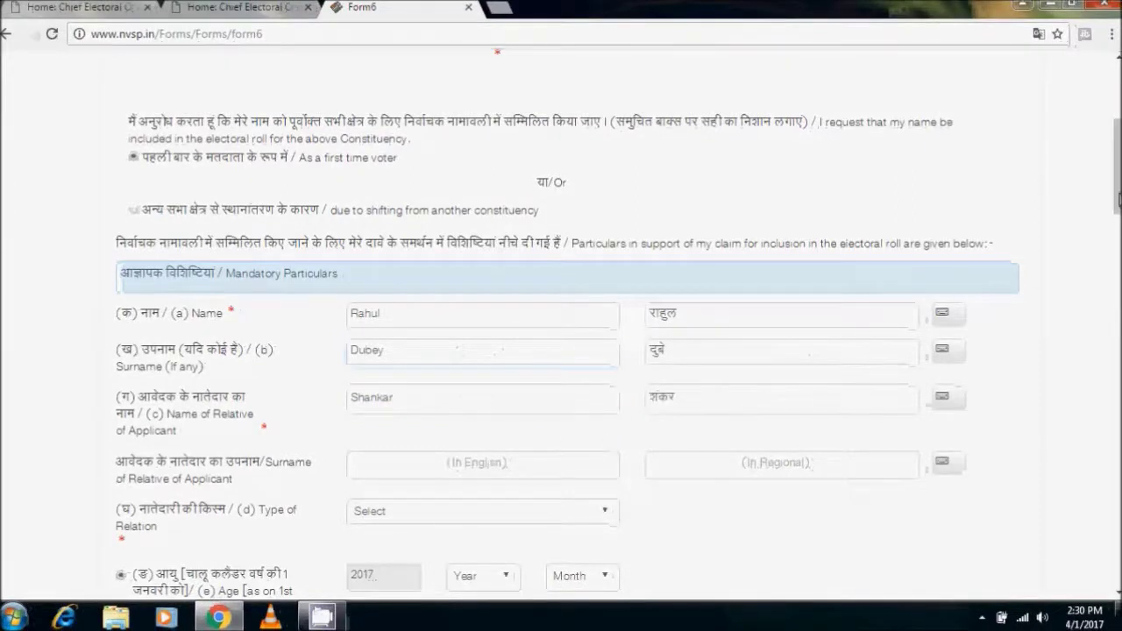
Set the Type of Relation to Father
scroll(561, 315, down, 2)
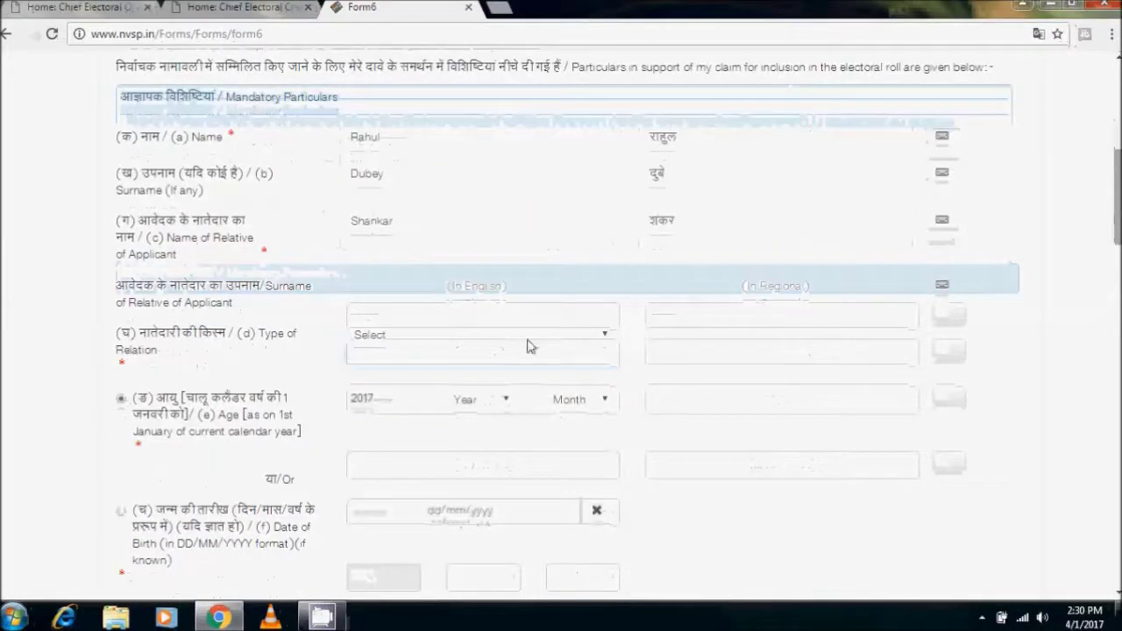
click(473, 402)
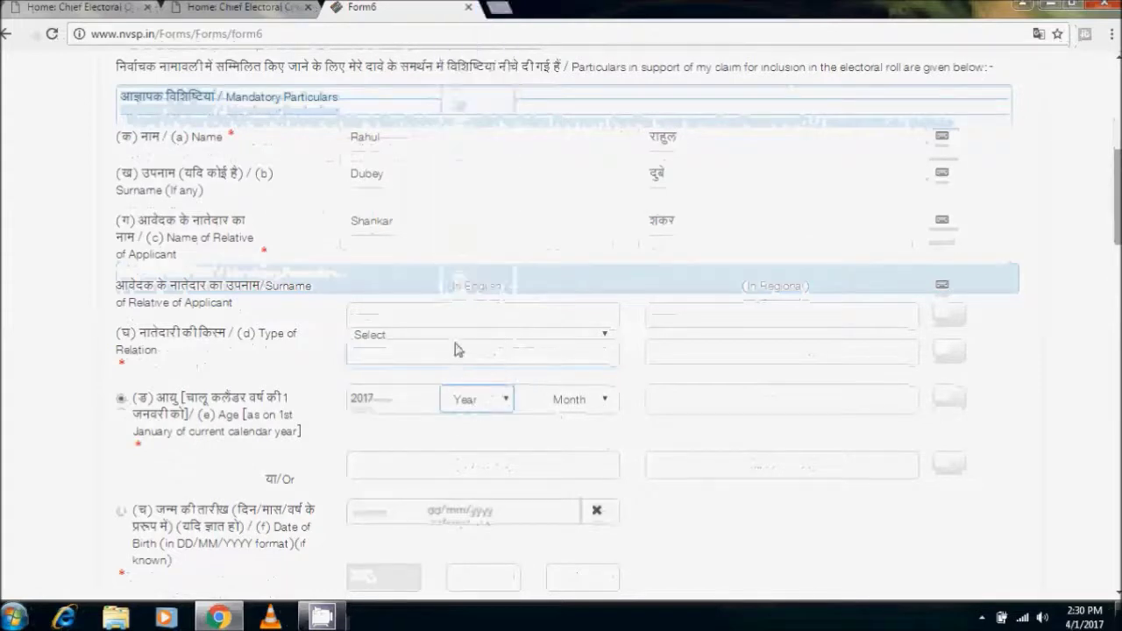
click(450, 337)
click(450, 377)
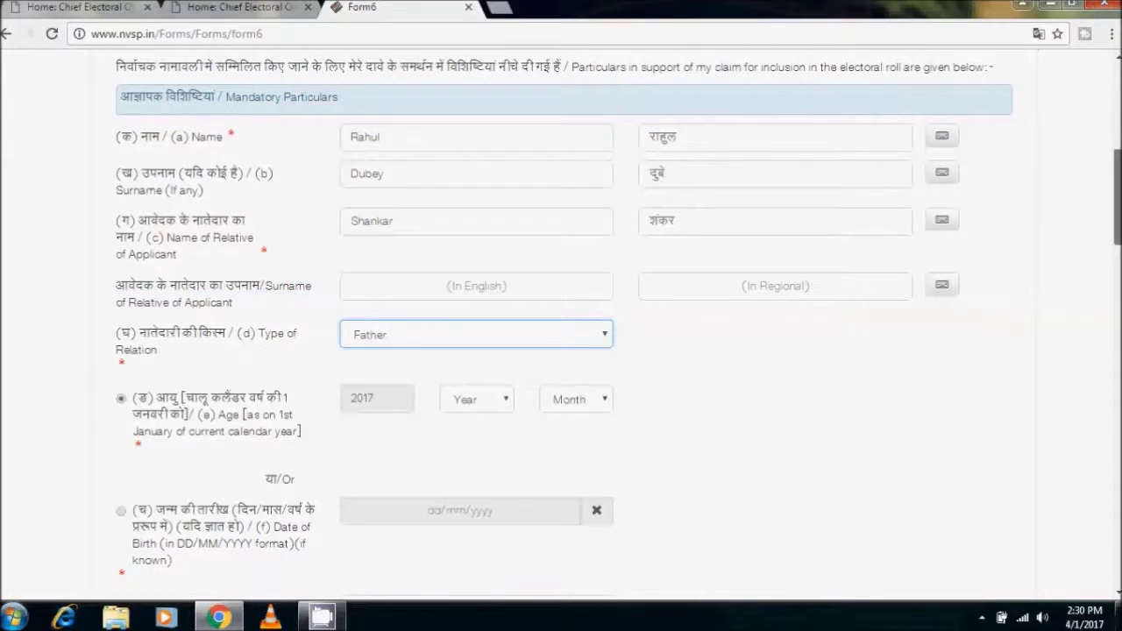
scroll(146, 308, down, 2)
click(129, 297)
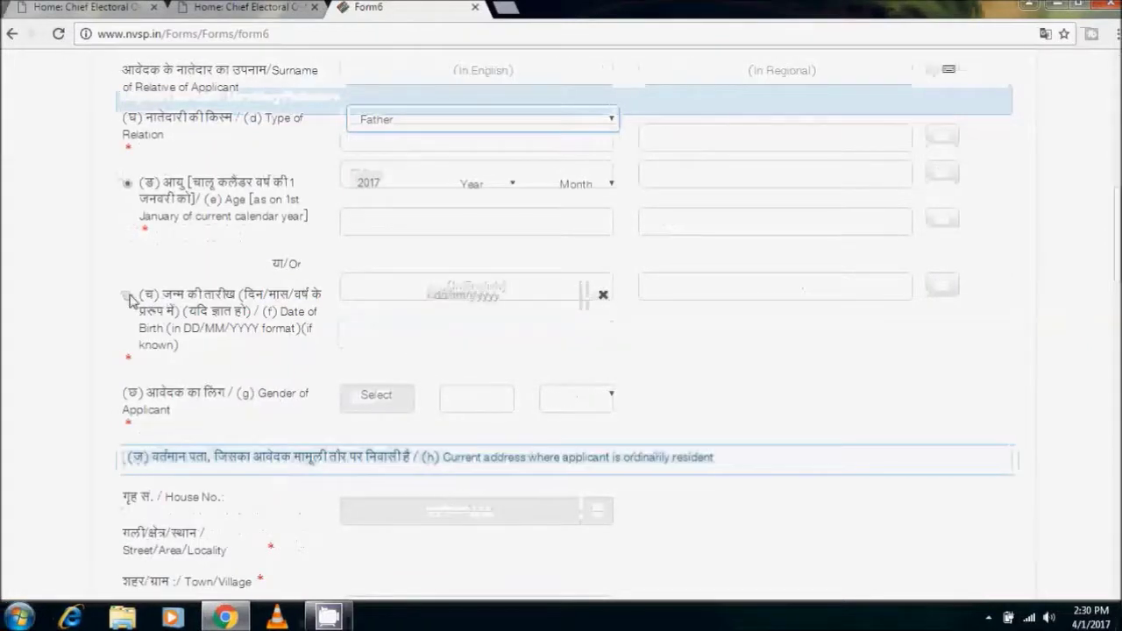
click(425, 296)
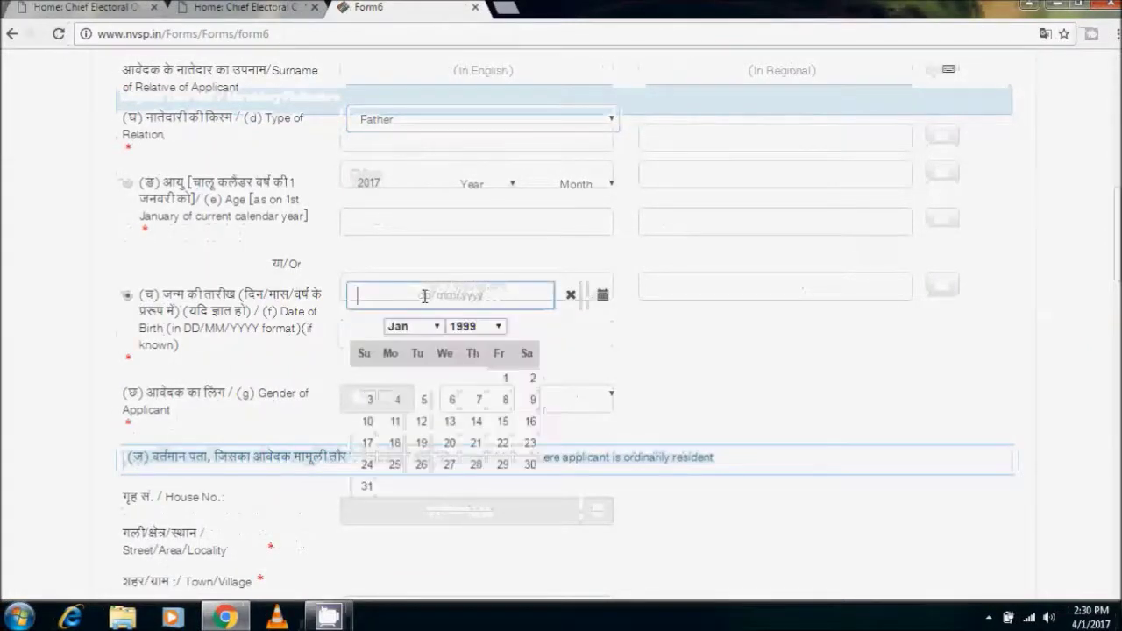
click(498, 326)
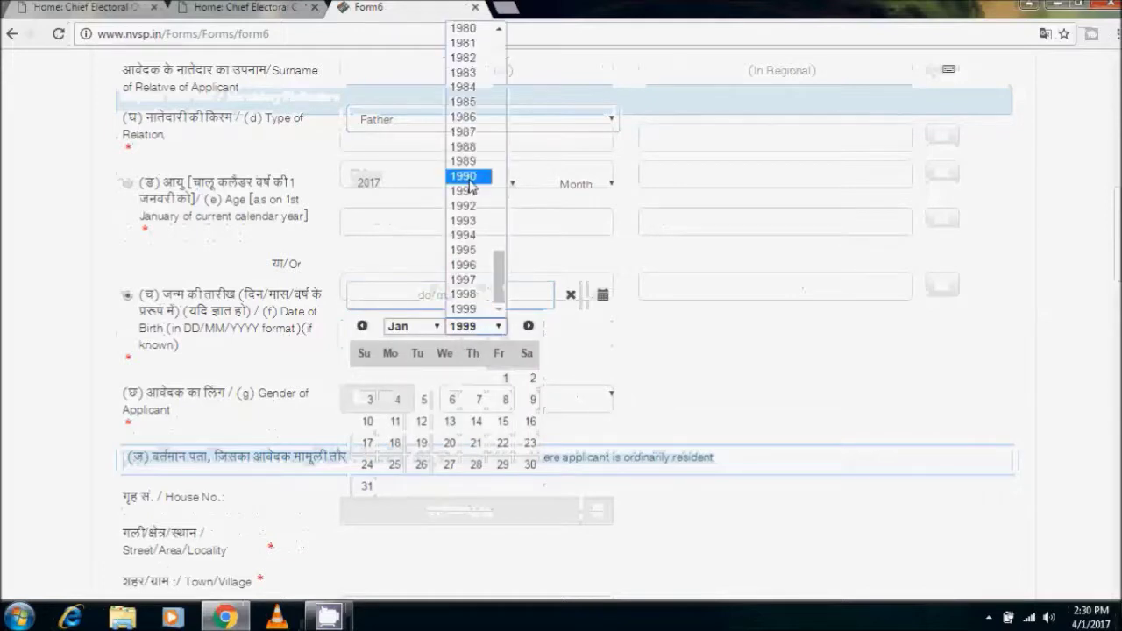
click(465, 250)
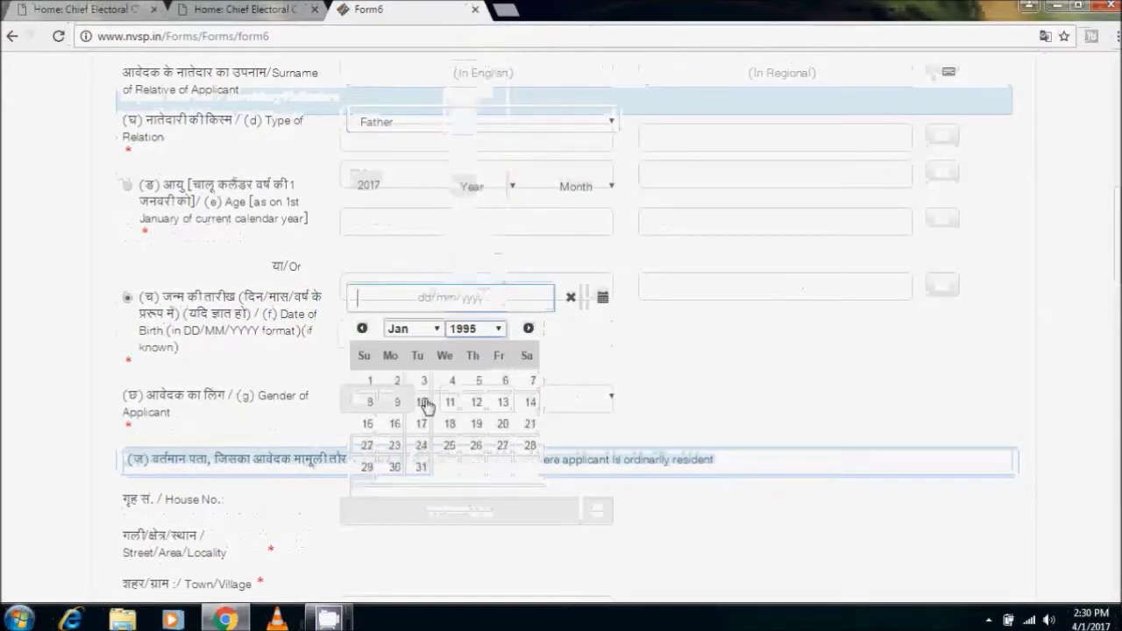
click(423, 382)
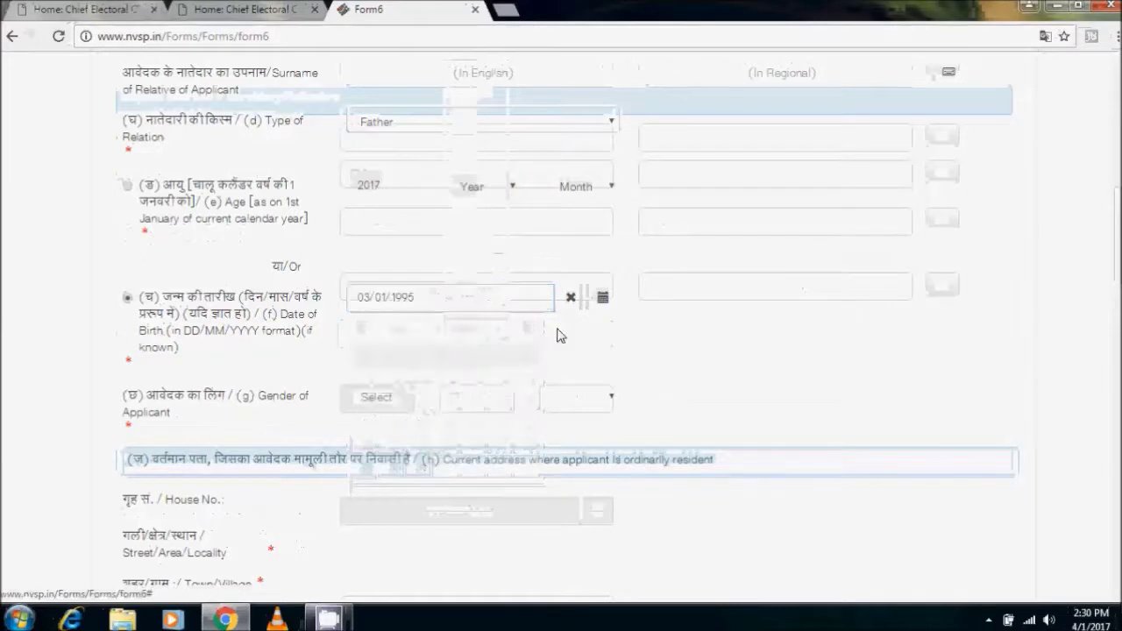
Set the applicant's gender to Male
click(480, 393)
click(468, 441)
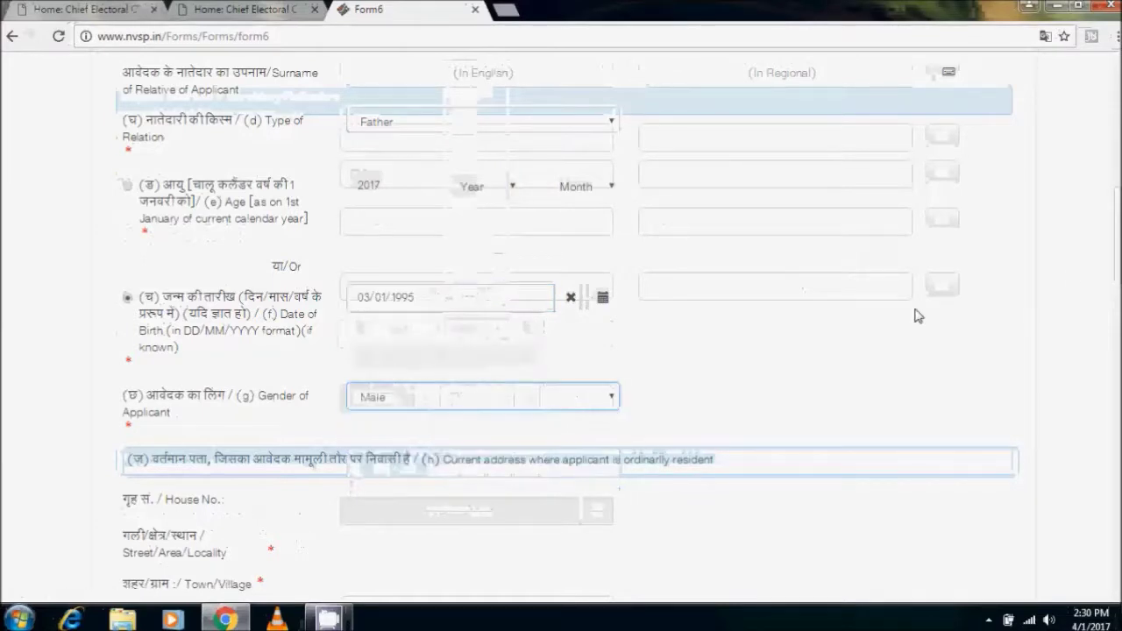
scroll(918, 316, down, 4)
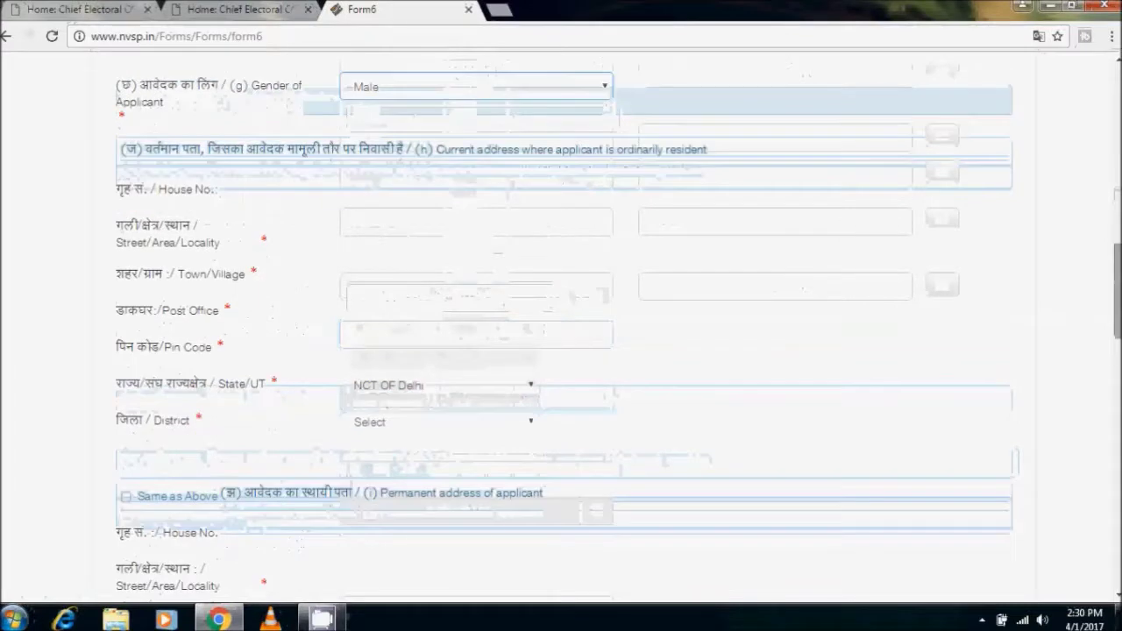
Go through the current address fields, pick district NEW DELHI, and tick Same as Above
click(401, 195)
click(402, 225)
click(404, 272)
click(409, 312)
click(417, 358)
click(419, 424)
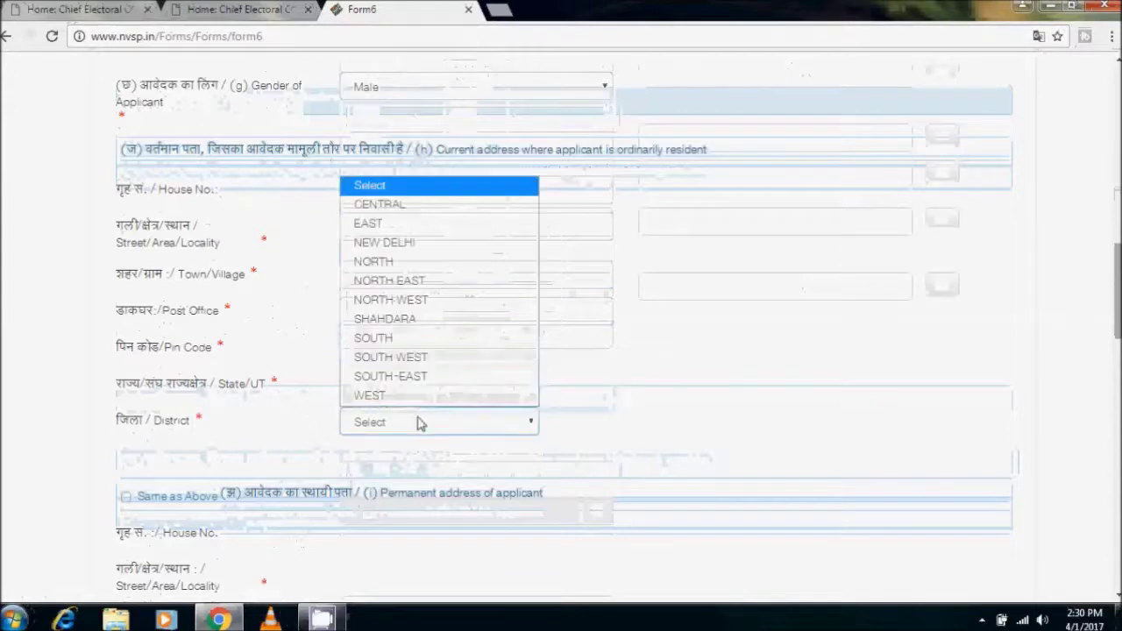
click(384, 243)
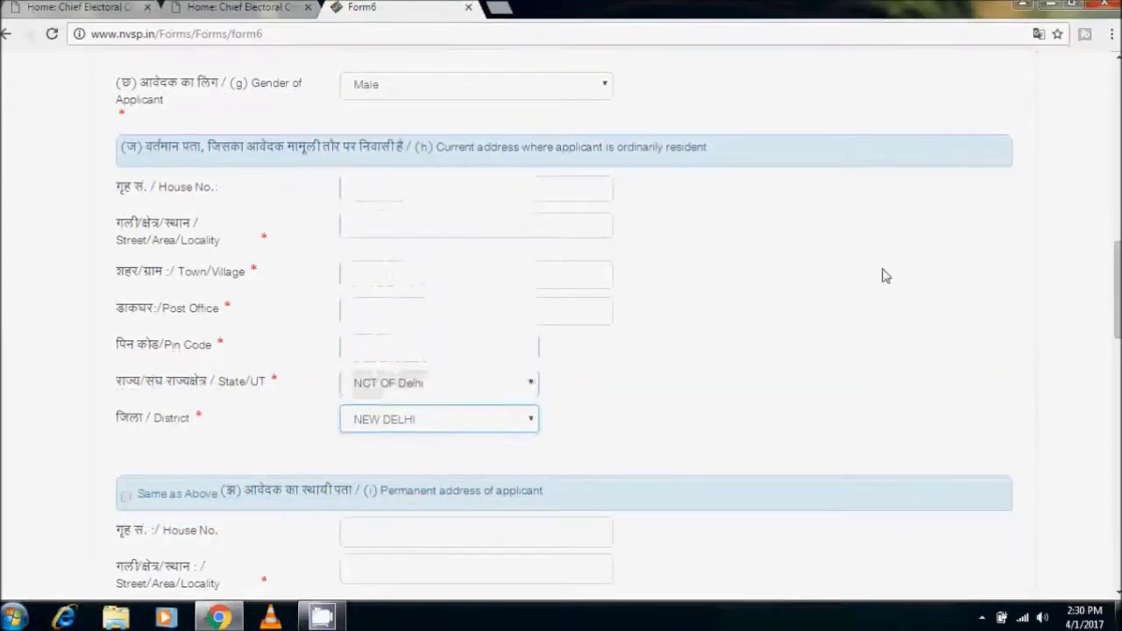
click(134, 496)
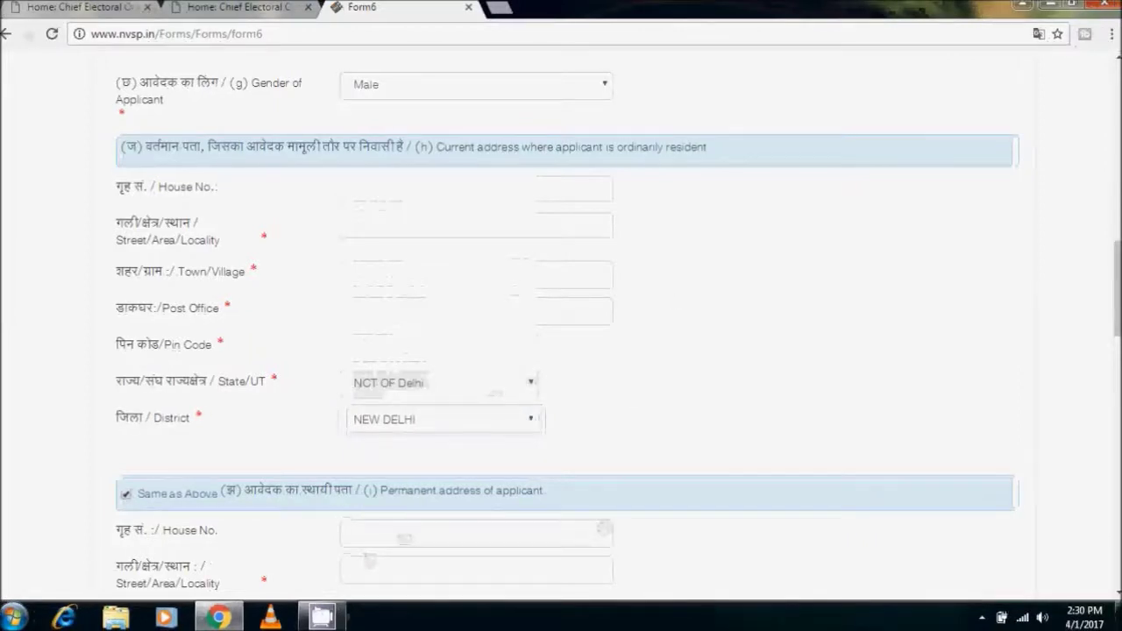
scroll(1079, 380, down, 5)
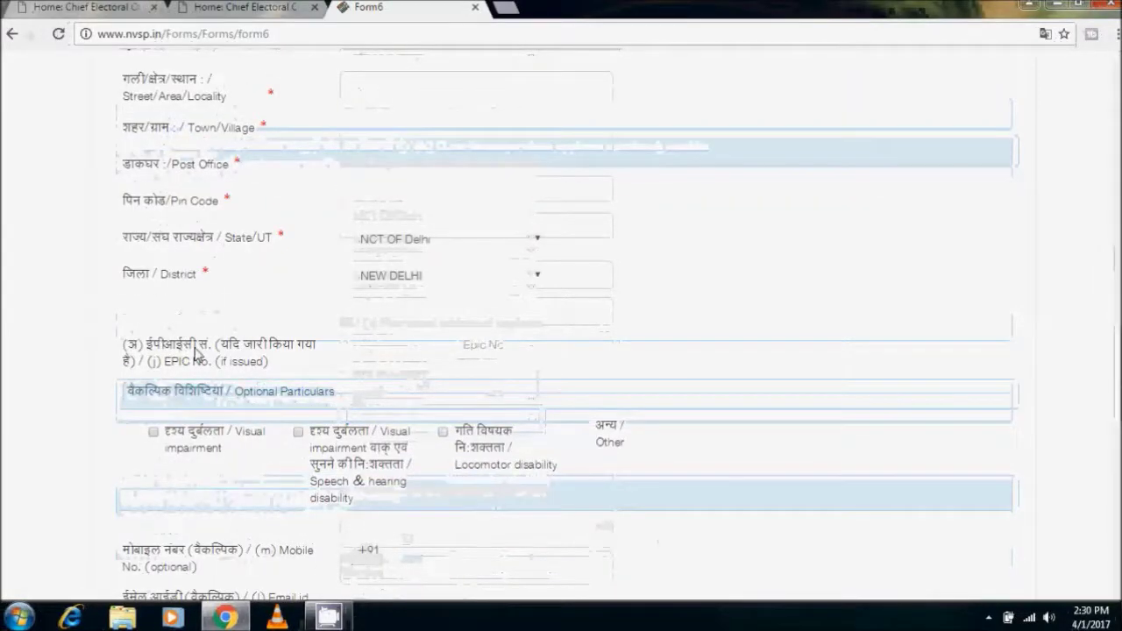
drag(227, 350, 335, 354)
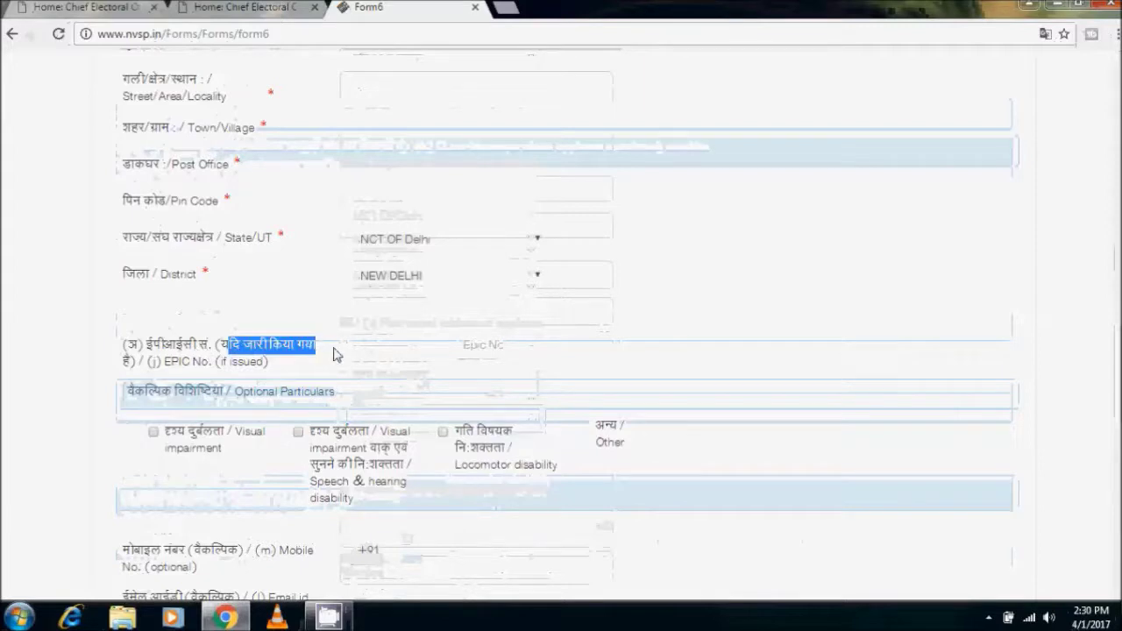
click(337, 356)
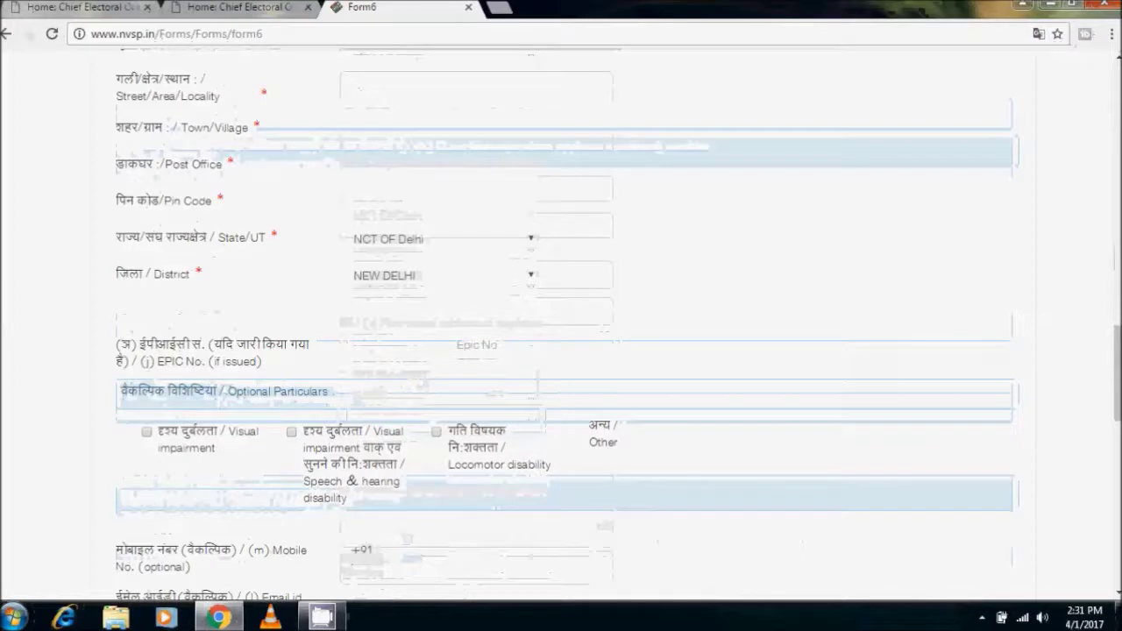
scroll(578, 215, down, 4)
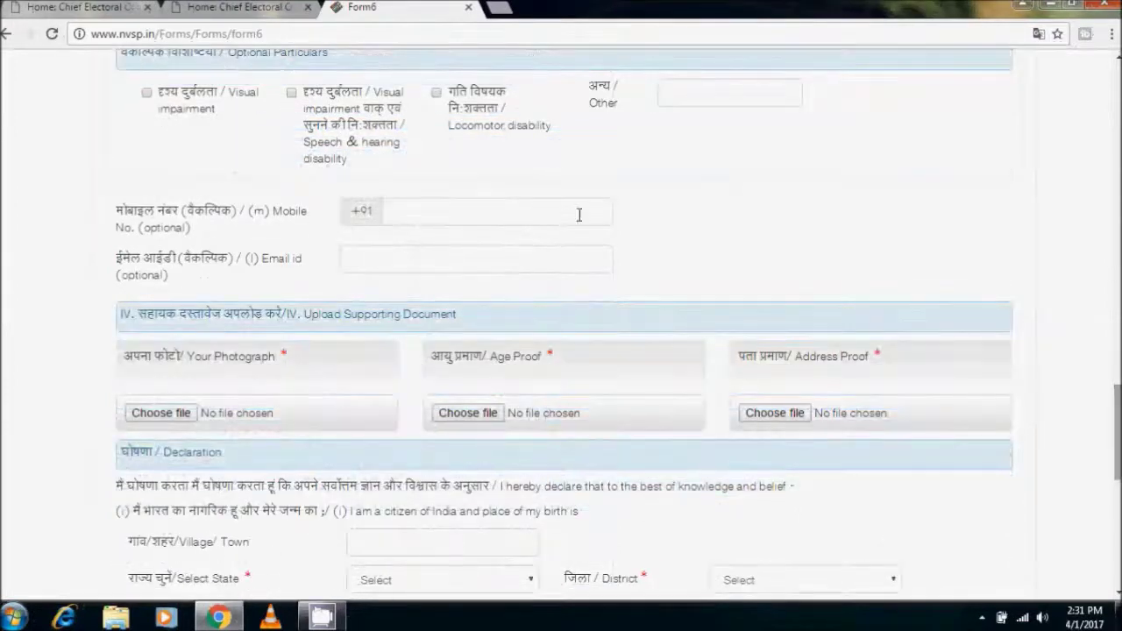
click(461, 215)
click(446, 259)
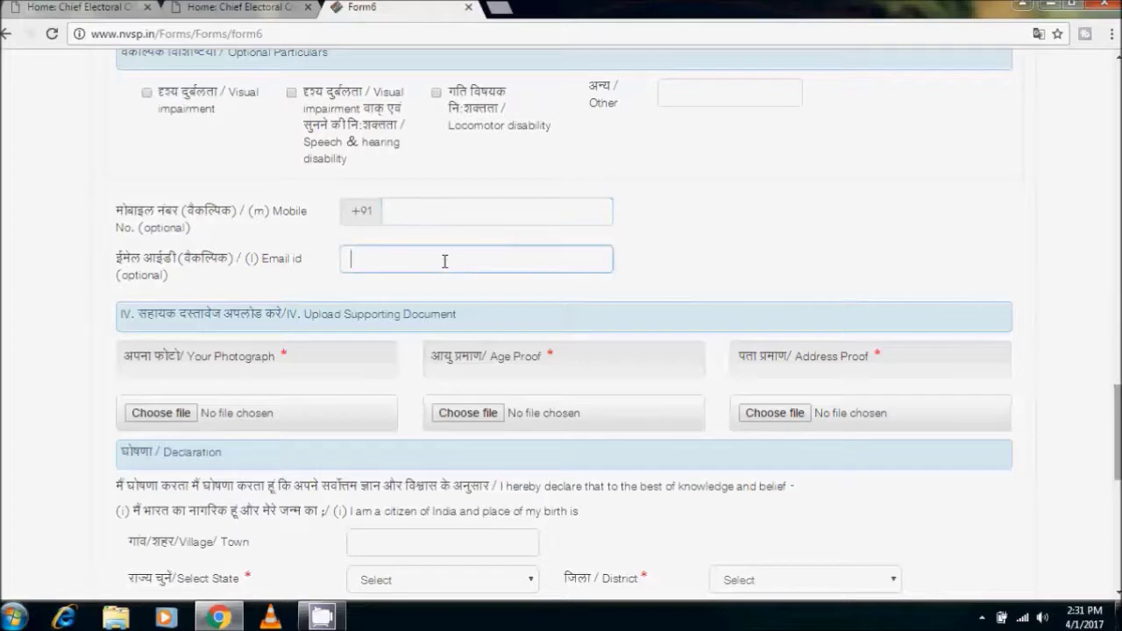
click(201, 418)
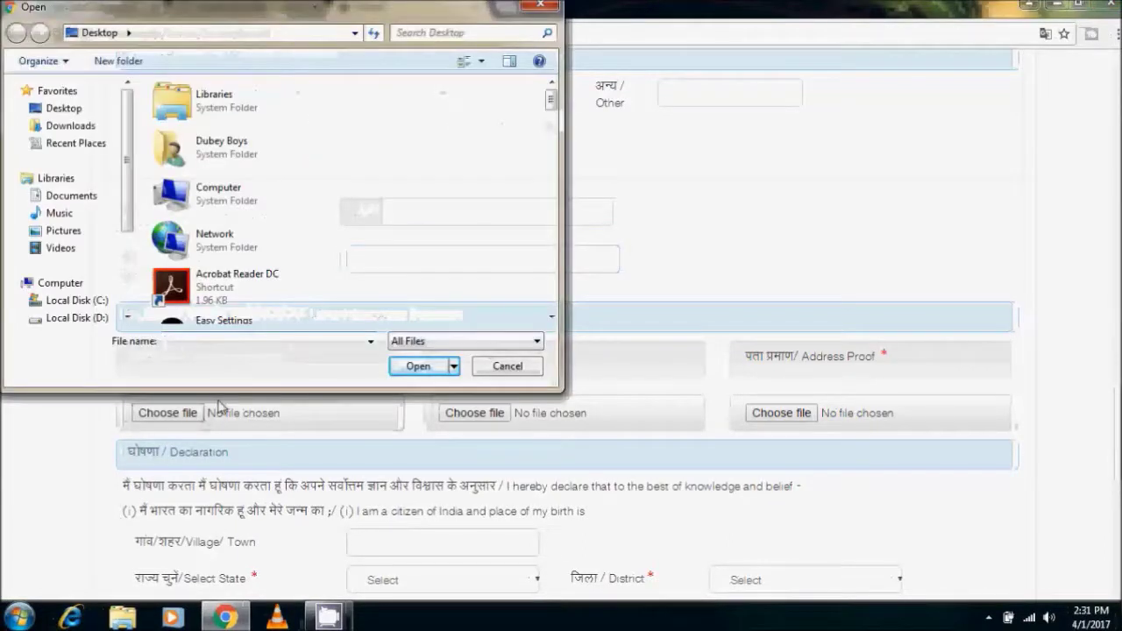
click(507, 366)
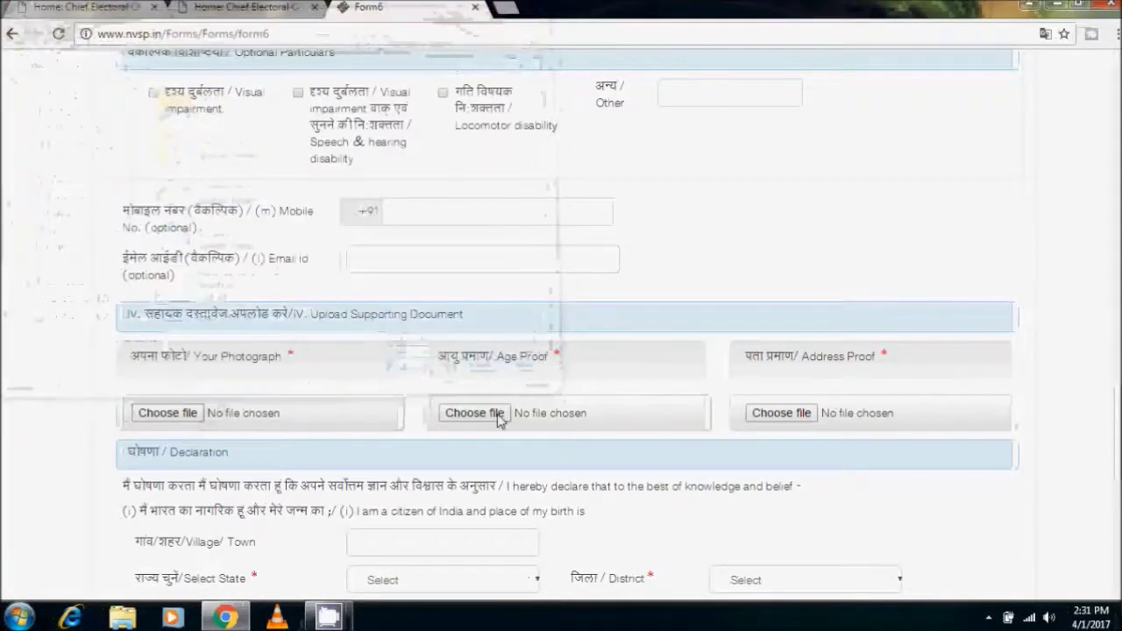
click(497, 417)
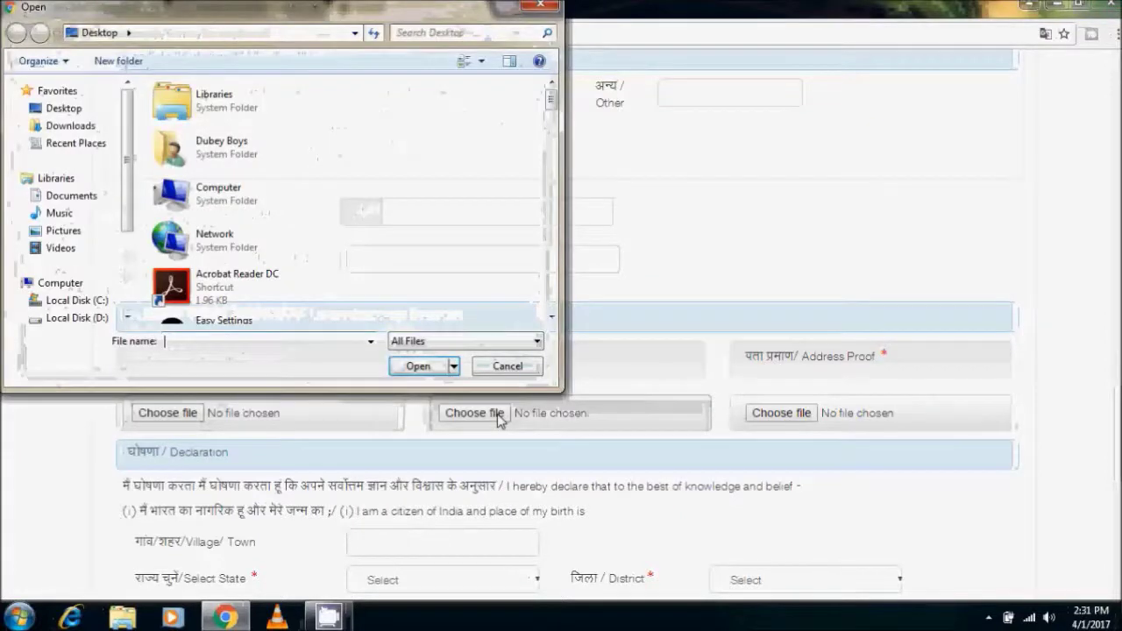
click(507, 366)
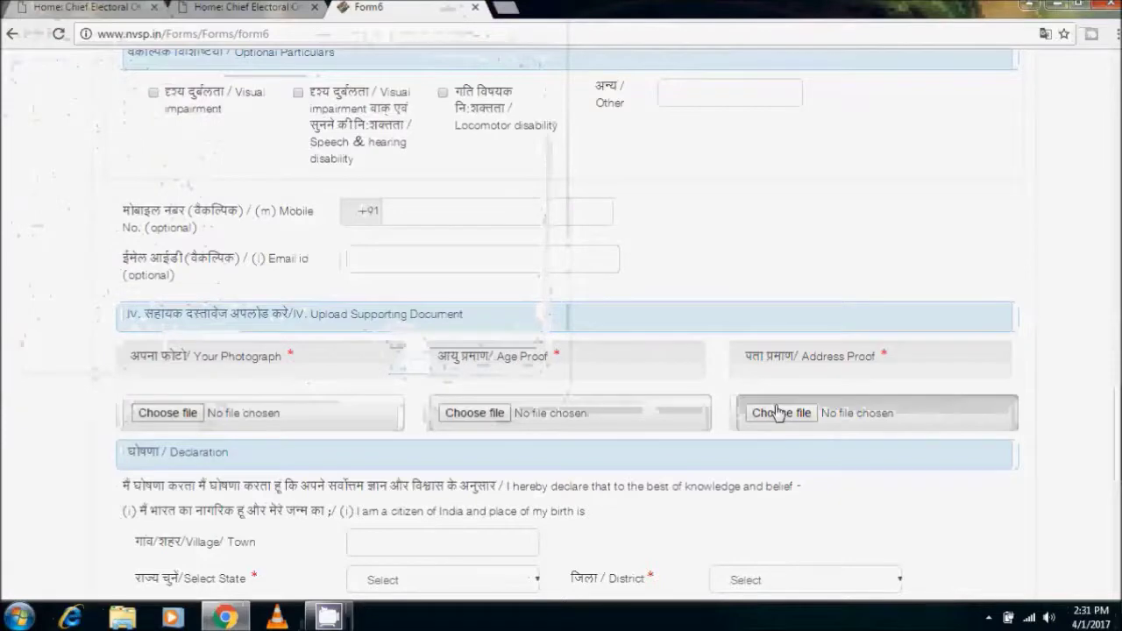
click(778, 412)
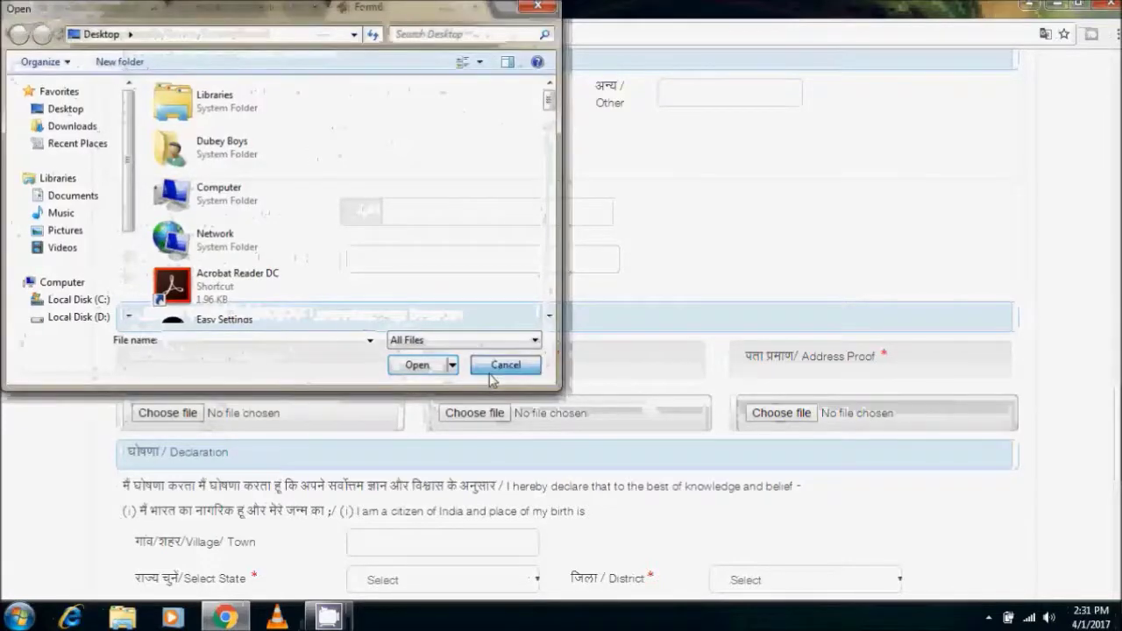
click(491, 374)
scroll(1111, 388, down, 3)
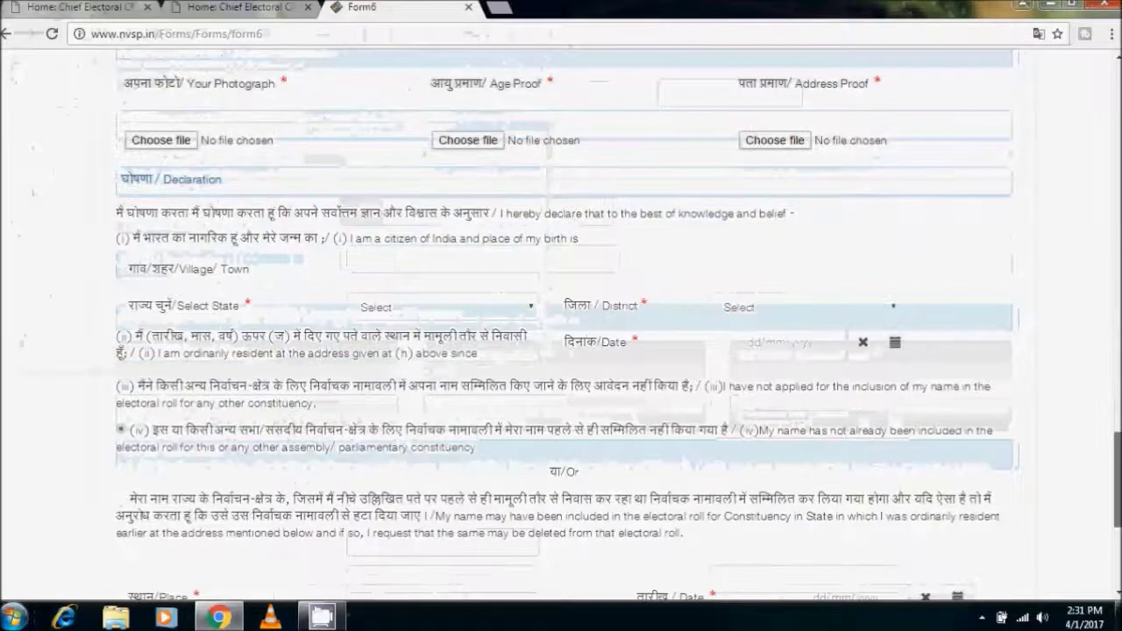
In the declaration, choose state NCT OF Delhi, district NEW DELHI and residence date 01/04/2017
click(399, 271)
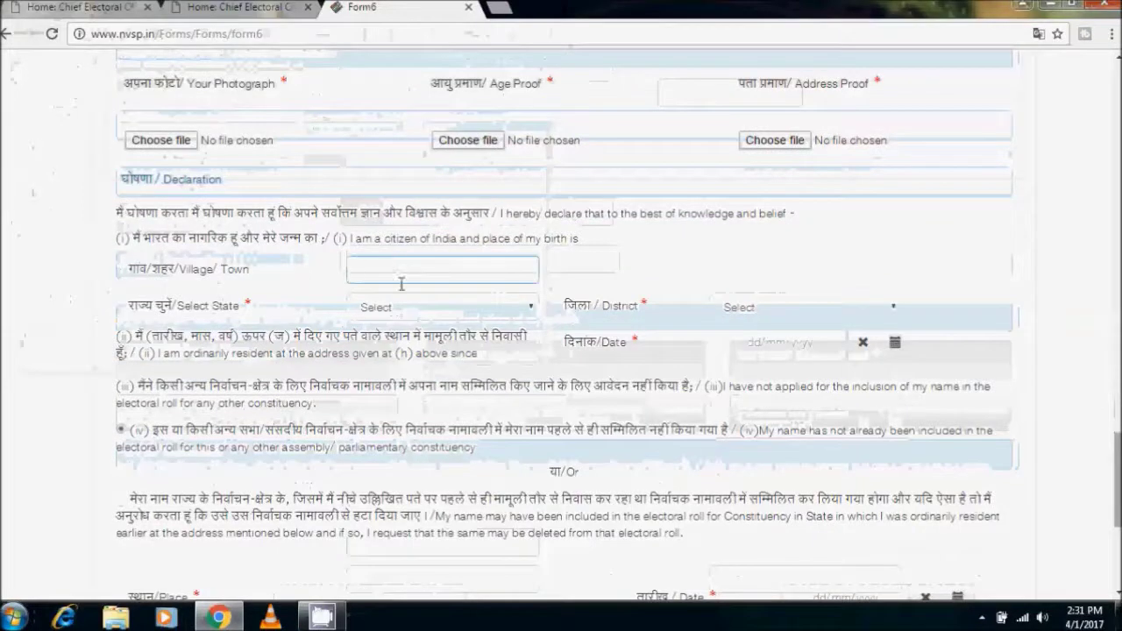
click(412, 309)
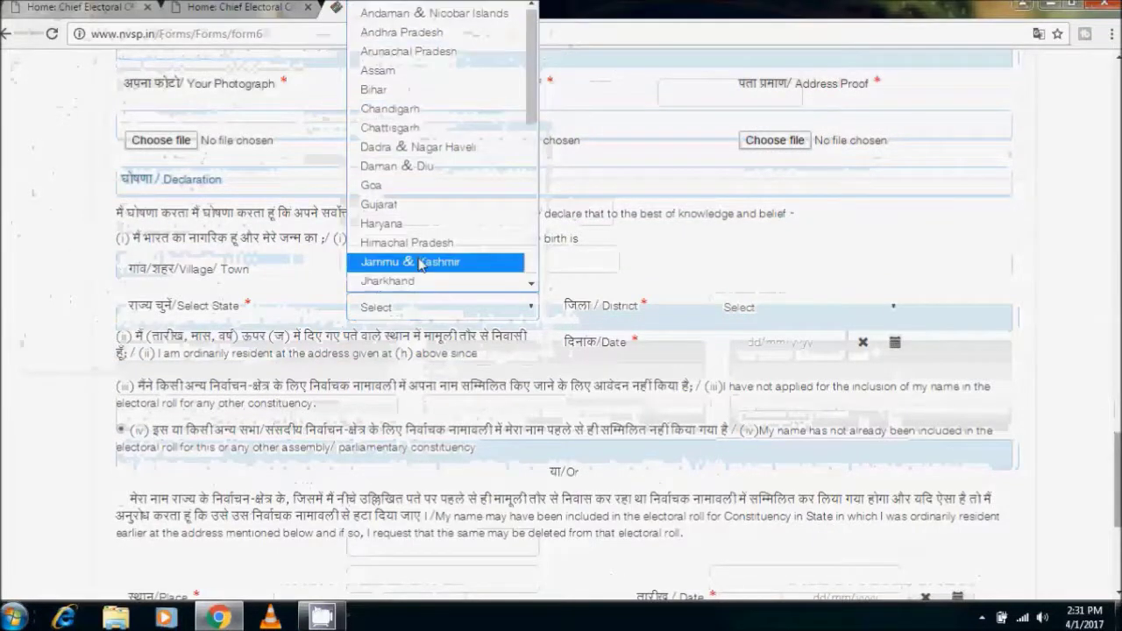
scroll(420, 265, down, 4)
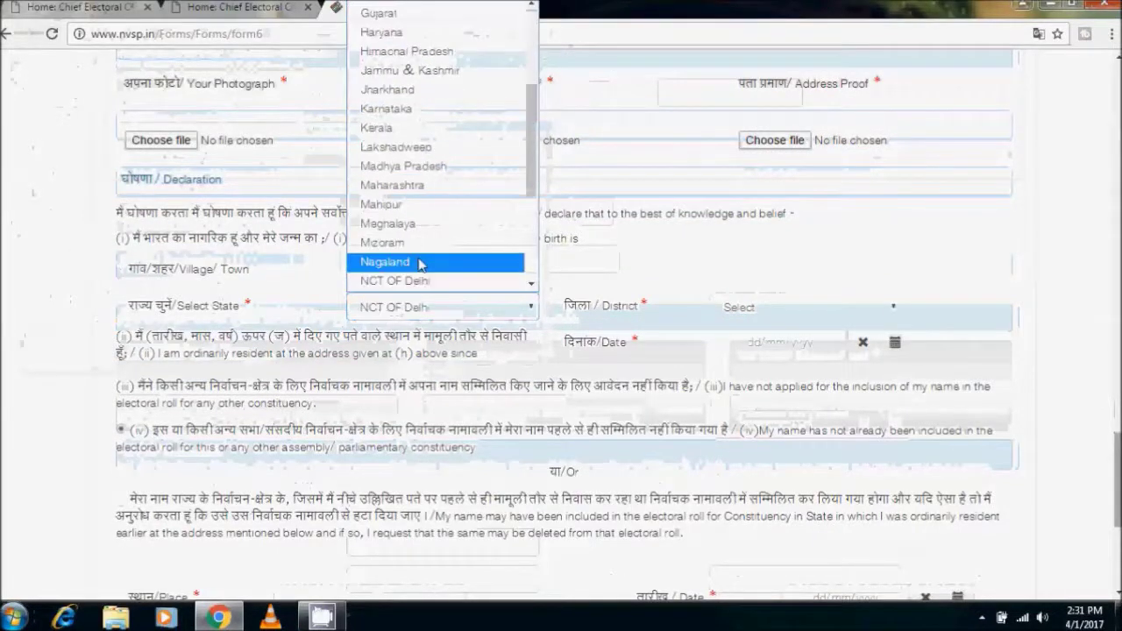
click(422, 281)
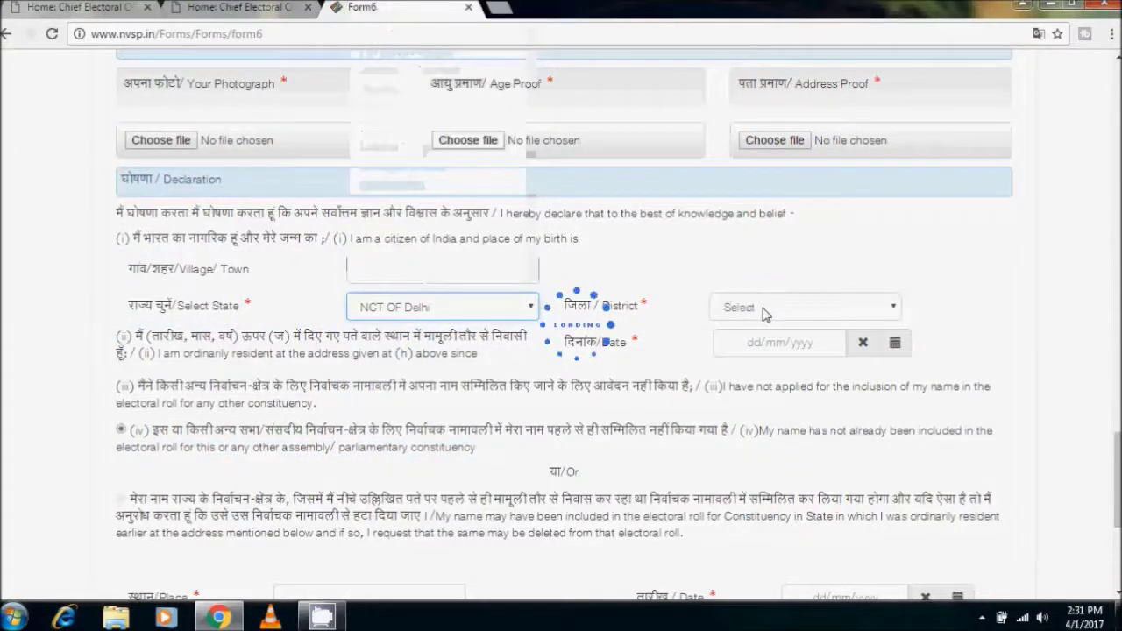
click(763, 311)
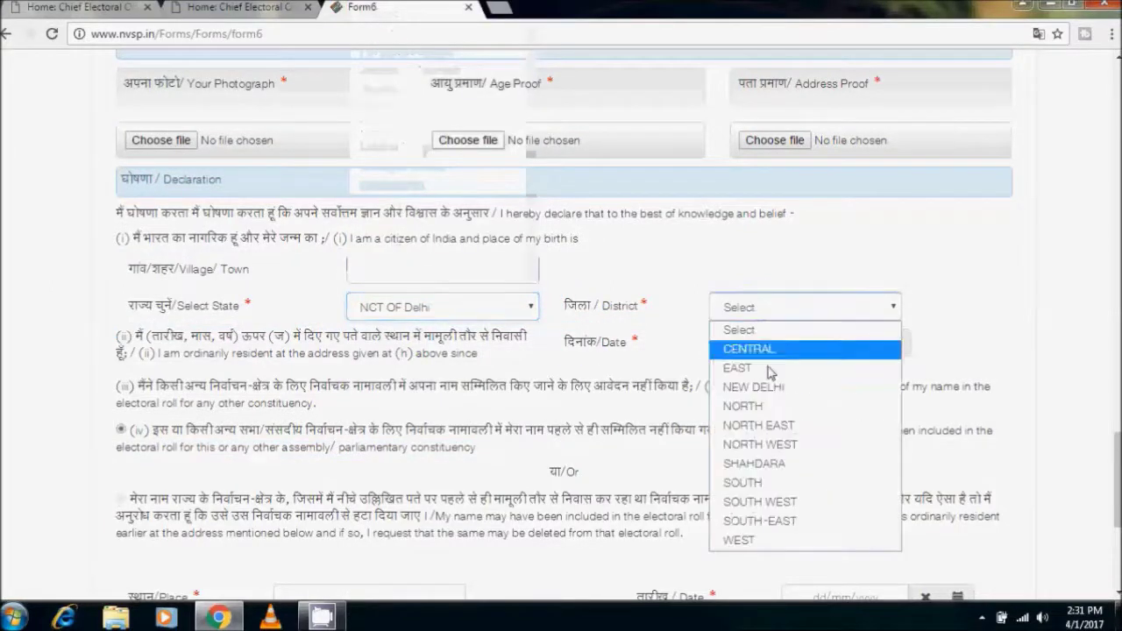
click(773, 388)
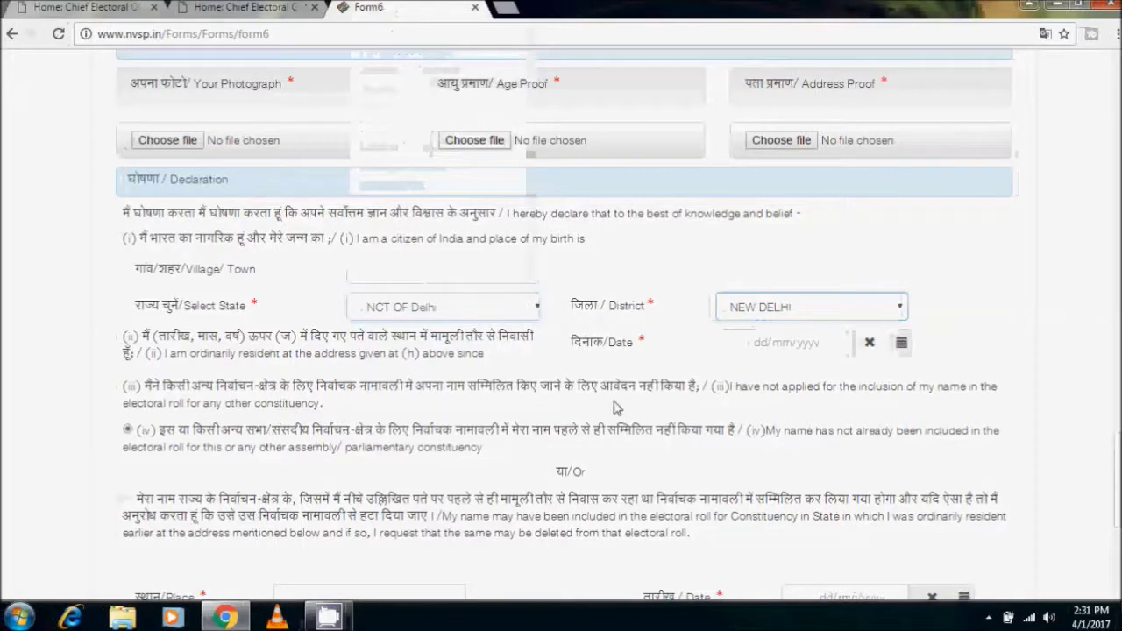
click(757, 342)
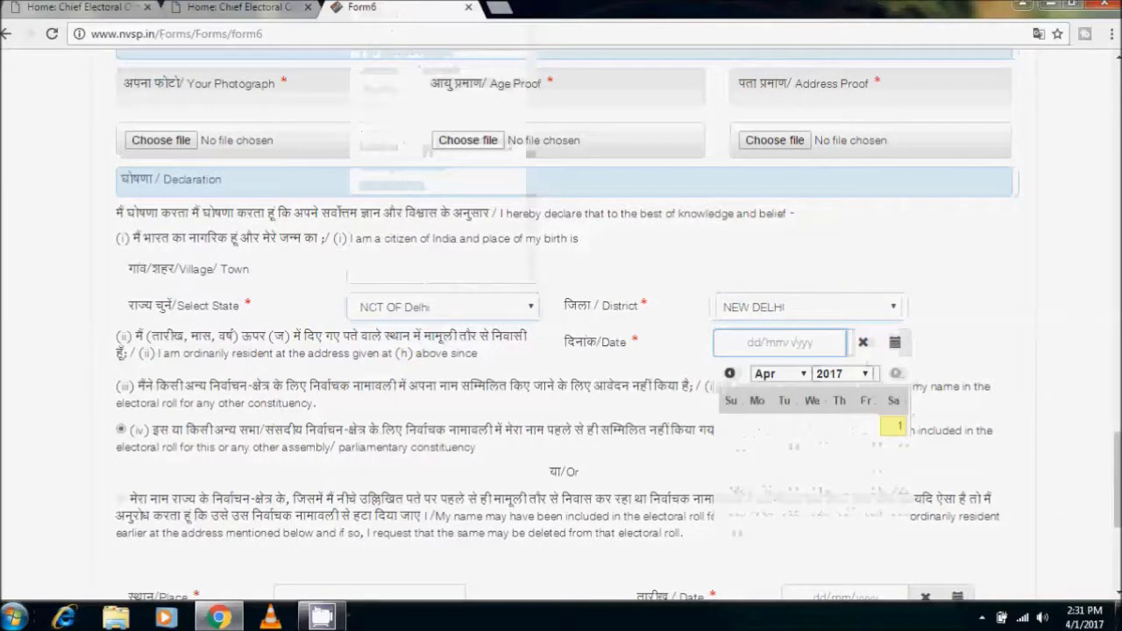
click(894, 426)
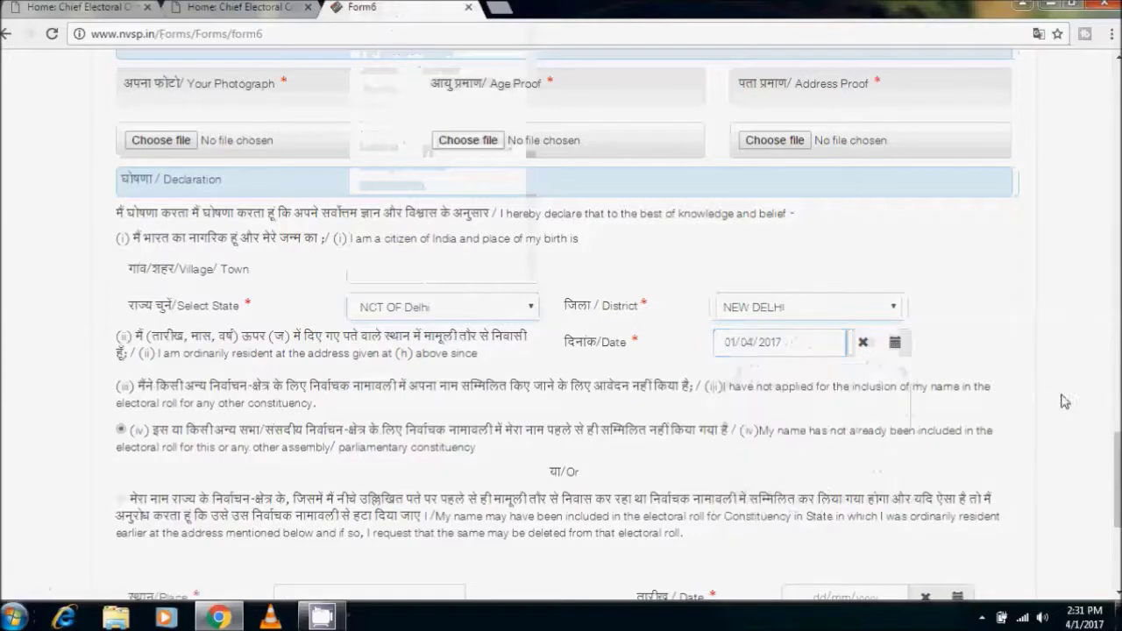
drag(1117, 480, 1116, 519)
Enter 'delhi' as the declaration place, then switch back to the CEO Delhi homepage tab
click(317, 378)
text(delhi)
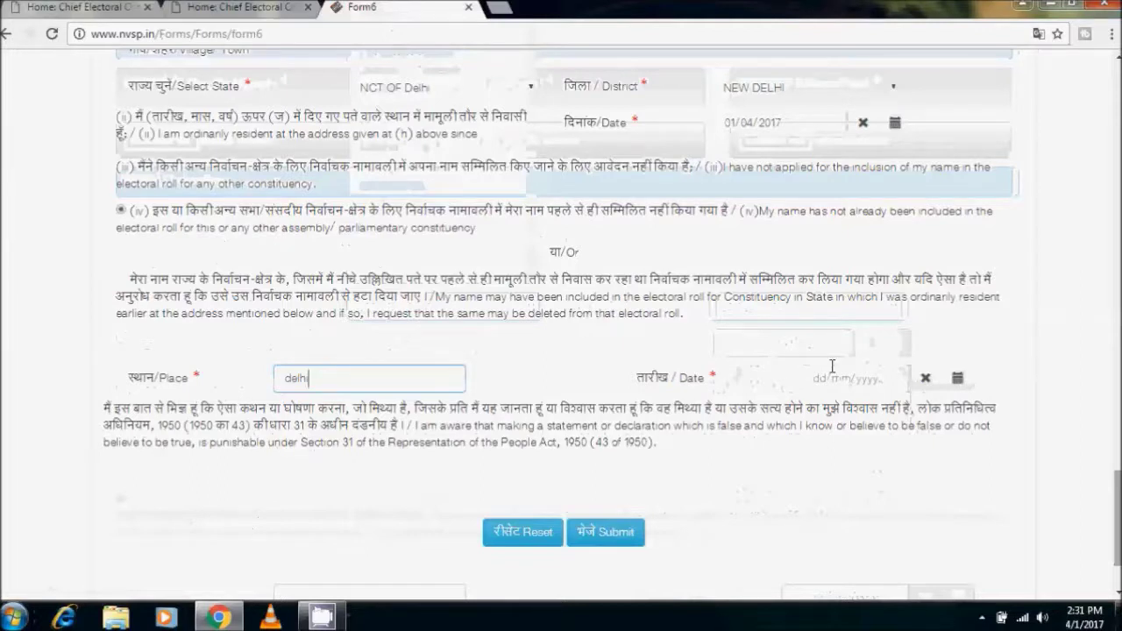
click(832, 368)
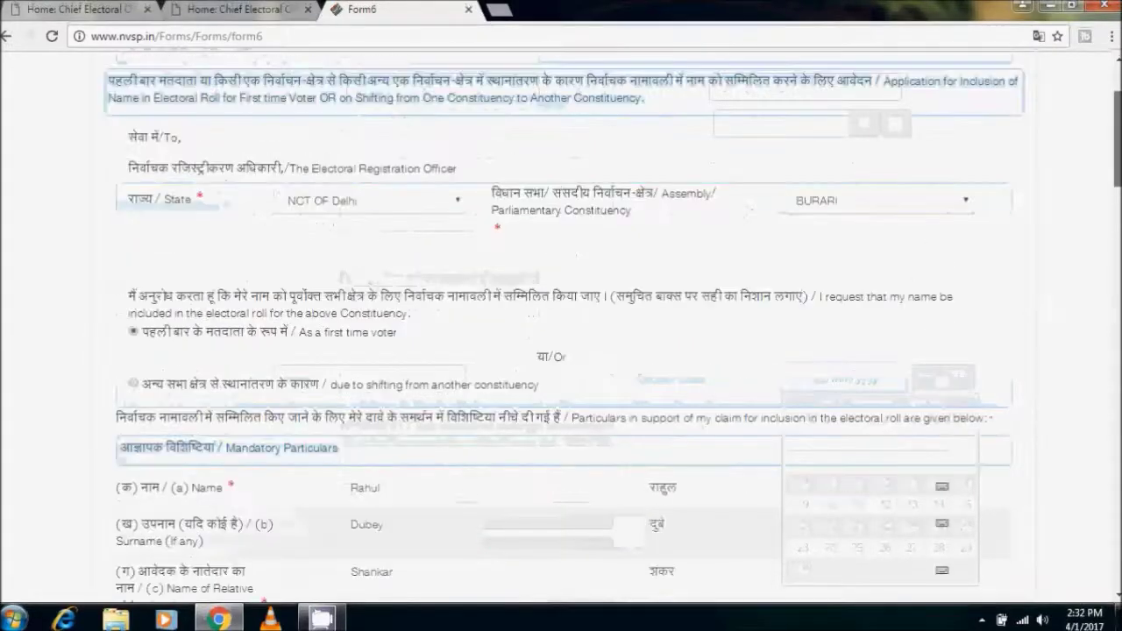
scroll(575, 96, up, 3)
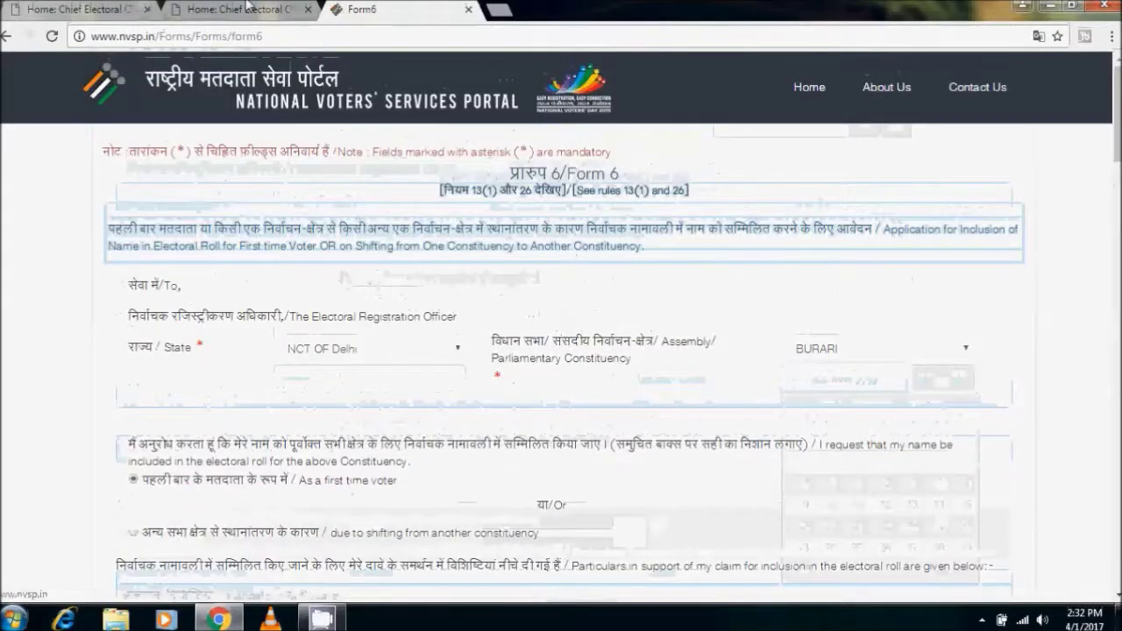
key(ctrl+shift+Tab)
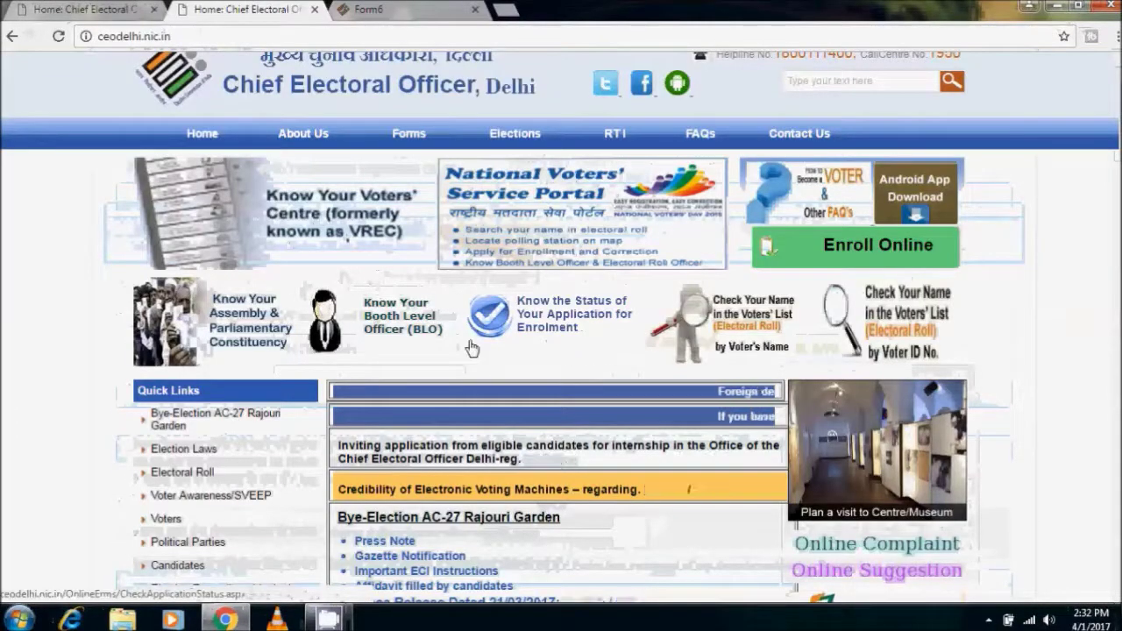
Open 'Know the Status of Your Application for Enrolment' and view the Check Application Status tab
click(553, 339)
key(ctrl+shift+Tab)
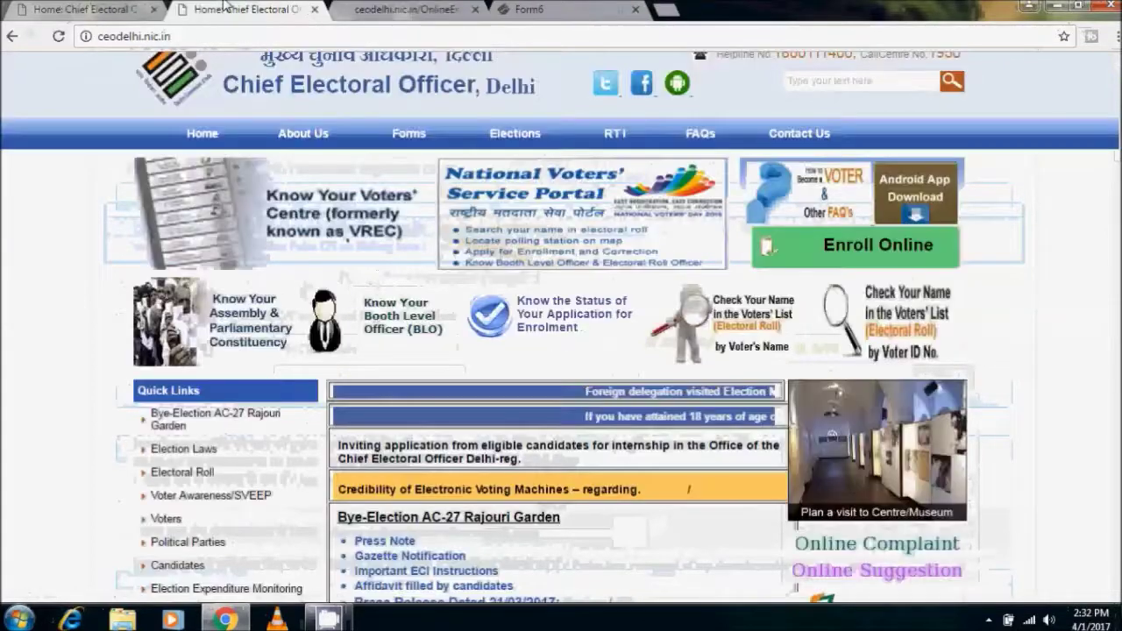
click(343, 7)
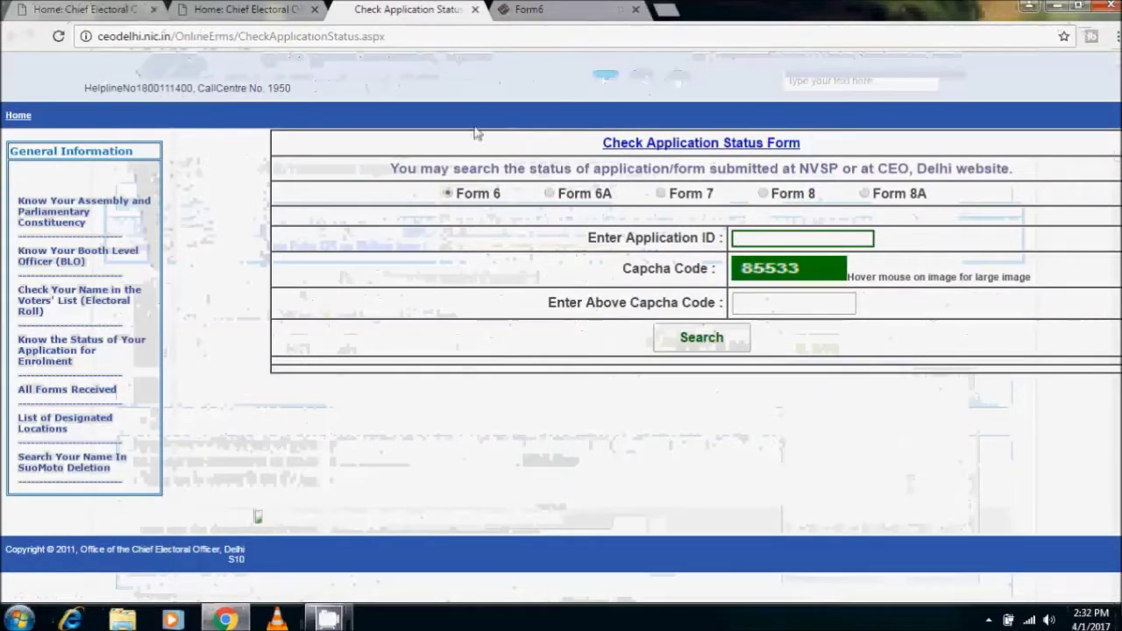
On CEO Delhi's Check Application Status form, try Form 6A and Form 7, keep Form 6, then return to NVSP's Form 6 tab
click(775, 237)
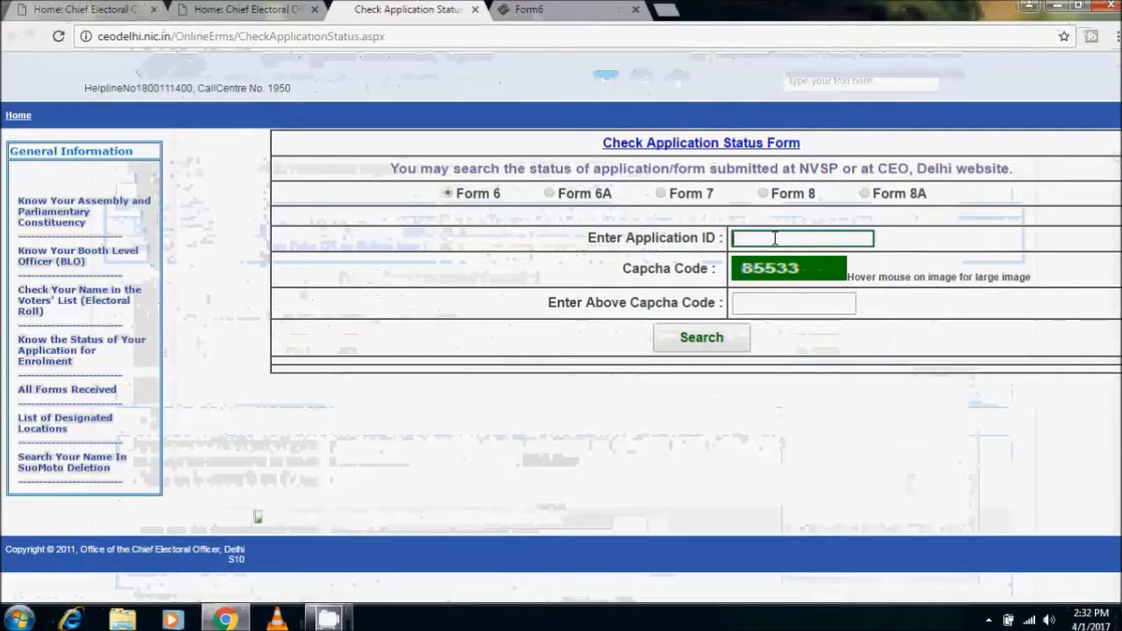
click(763, 305)
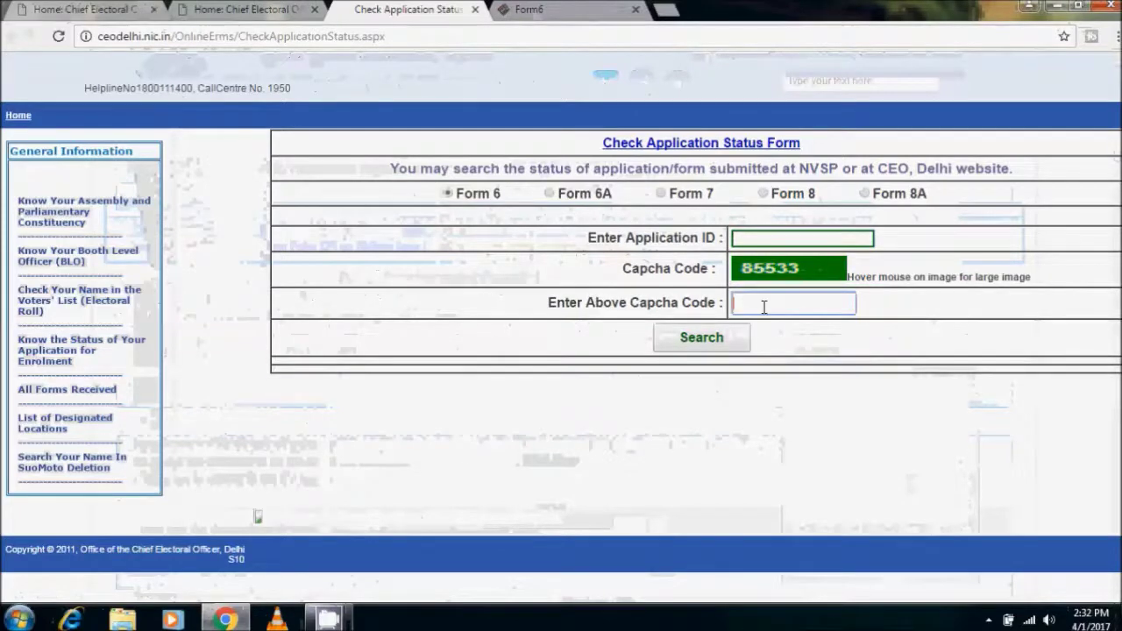
click(549, 196)
click(662, 193)
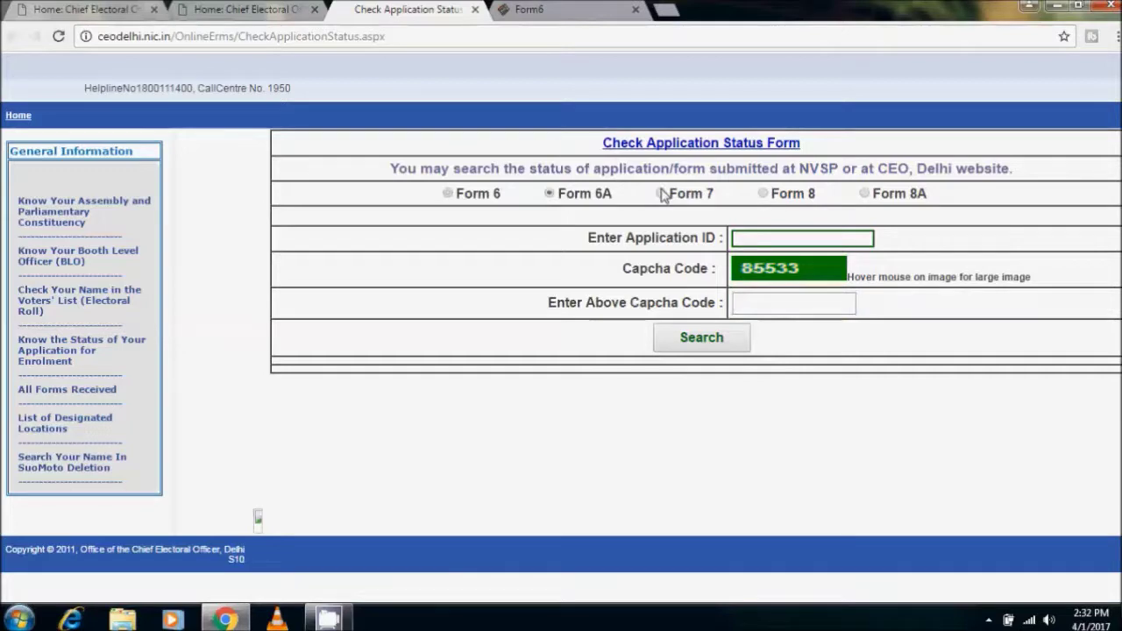
click(448, 195)
click(767, 306)
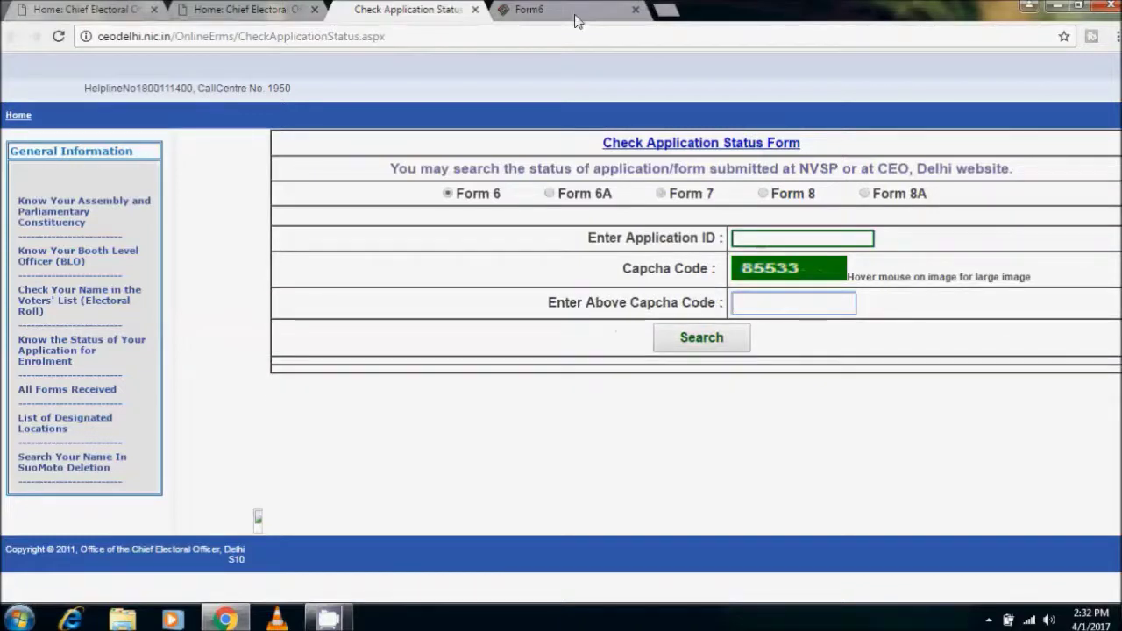
click(575, 18)
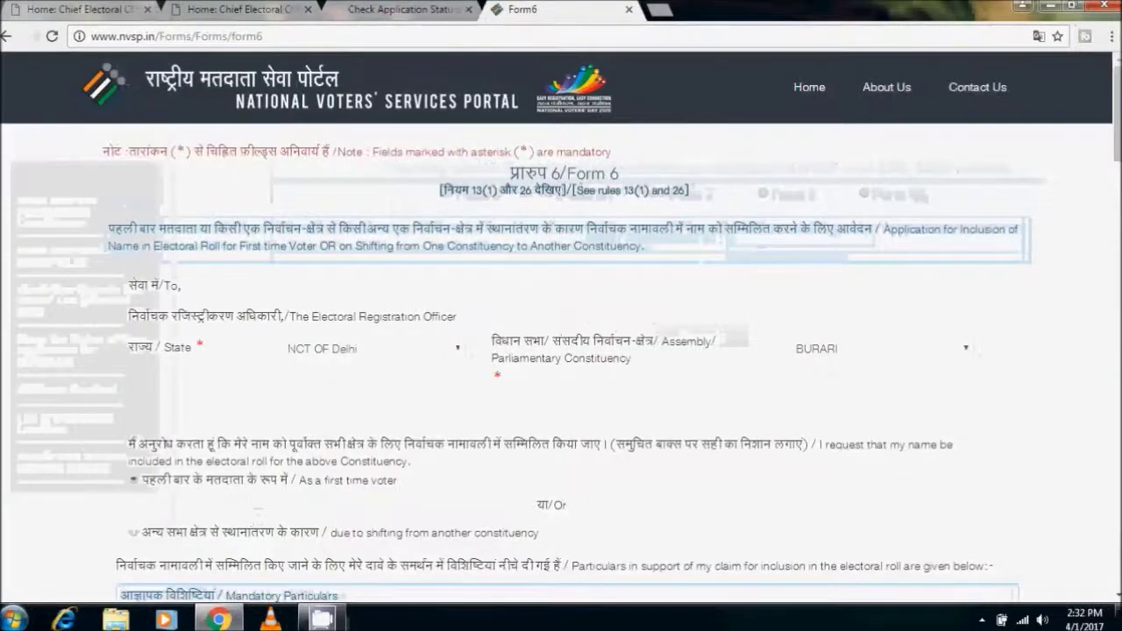
scroll(554, 232, down, 2)
scroll(554, 233, up, 2)
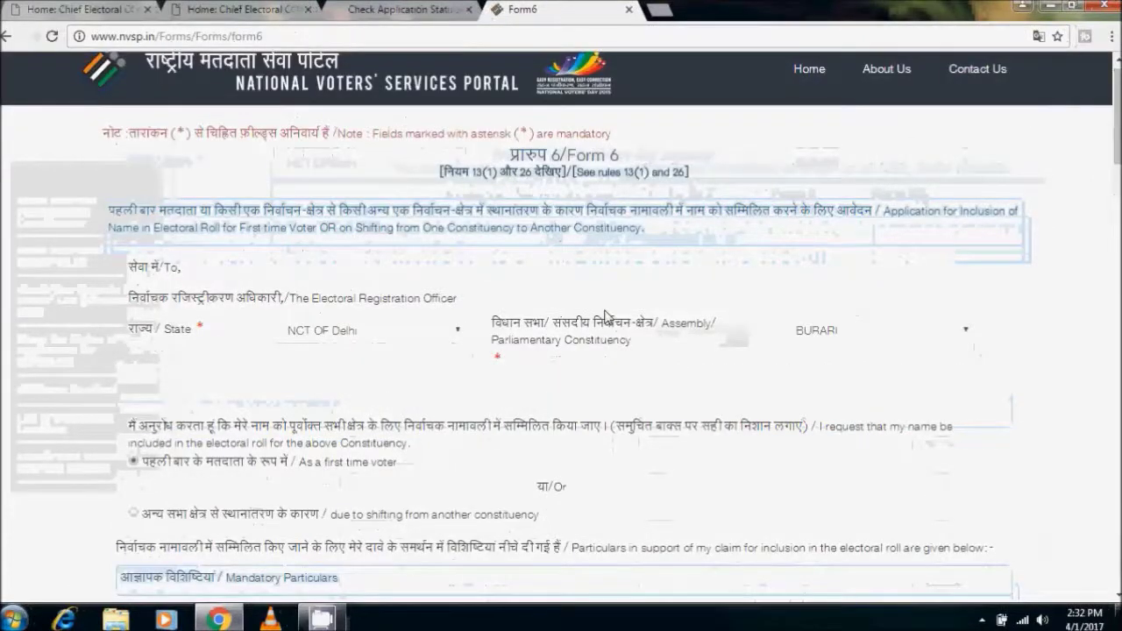
scroll(561, 326, up, 1)
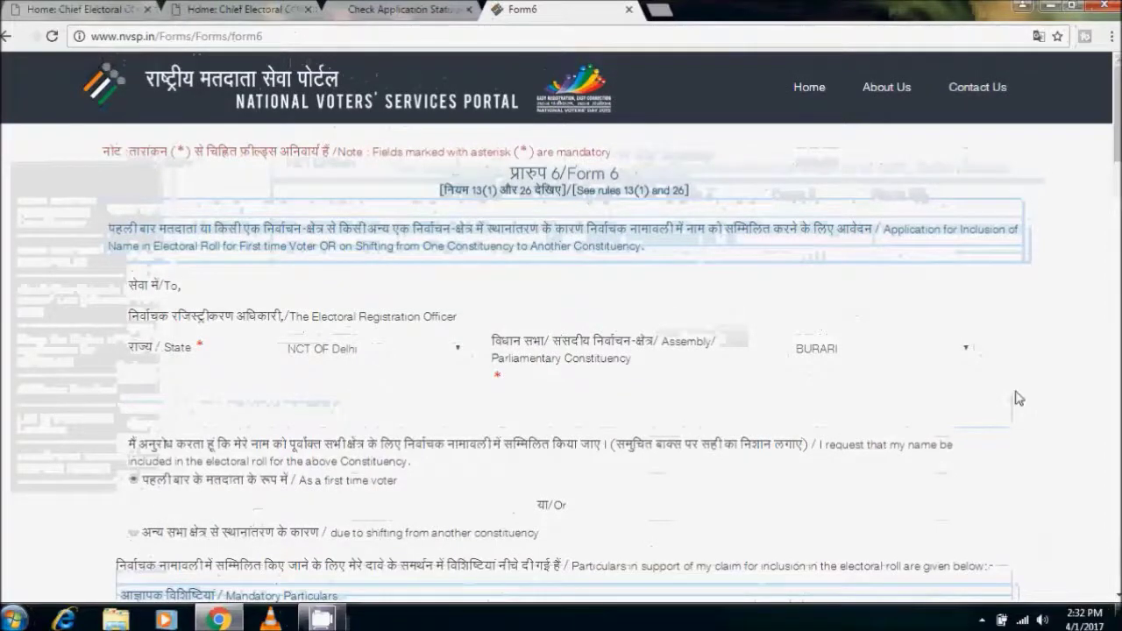
click(982, 619)
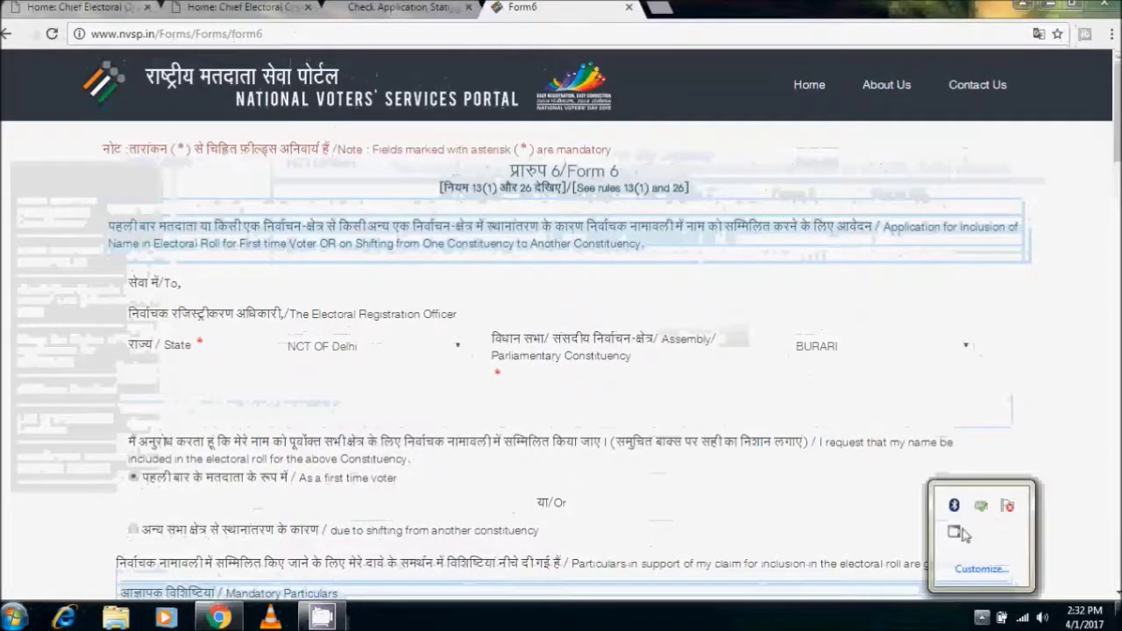